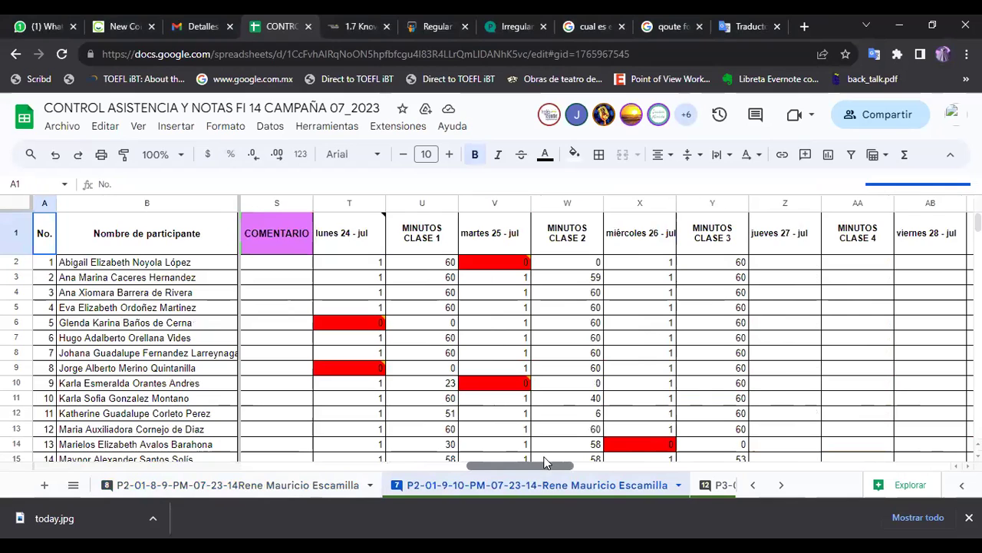
Enter 0 as the jueves 27 - jul attendance for participants 1 to 3, in cells Z2 to Z4
drag(546, 461, 576, 456)
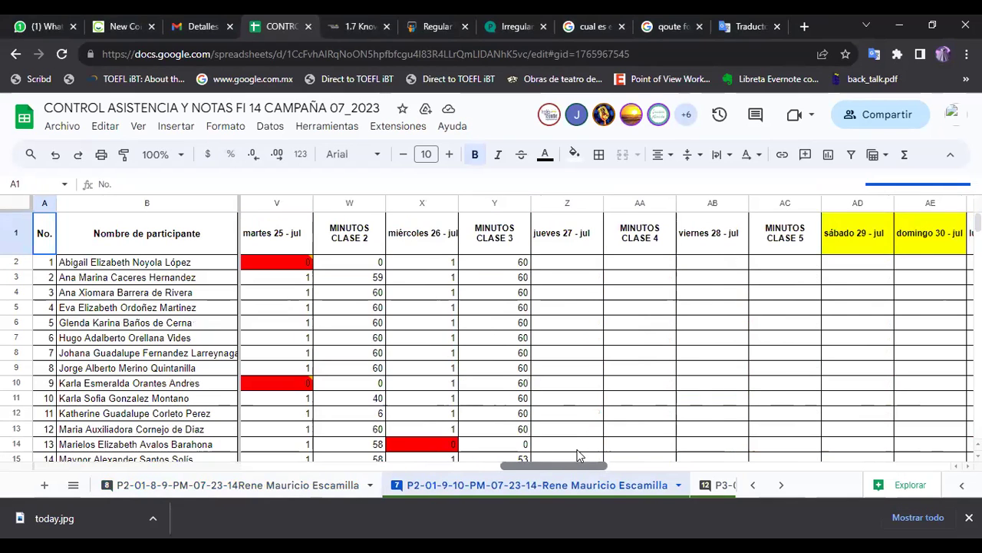
click(578, 263)
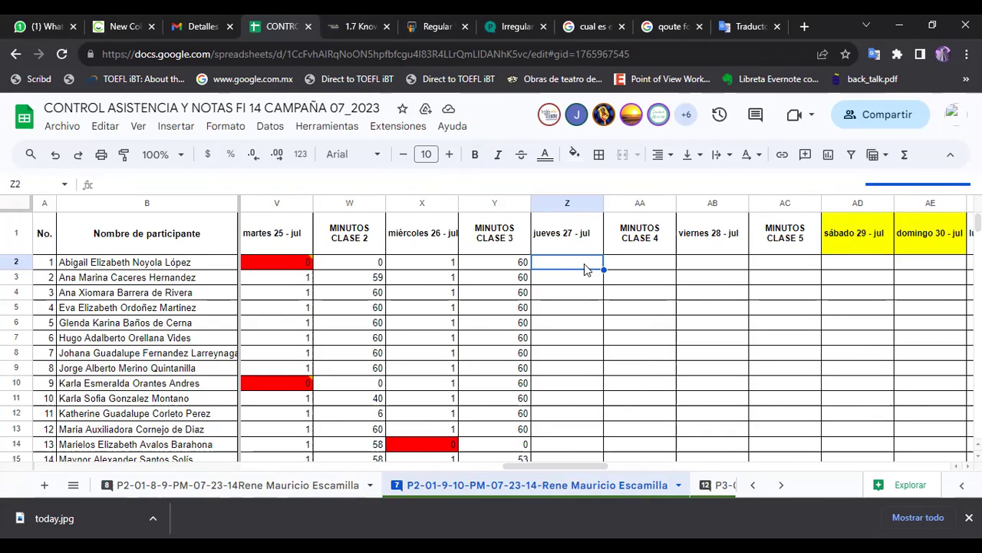
text(0)
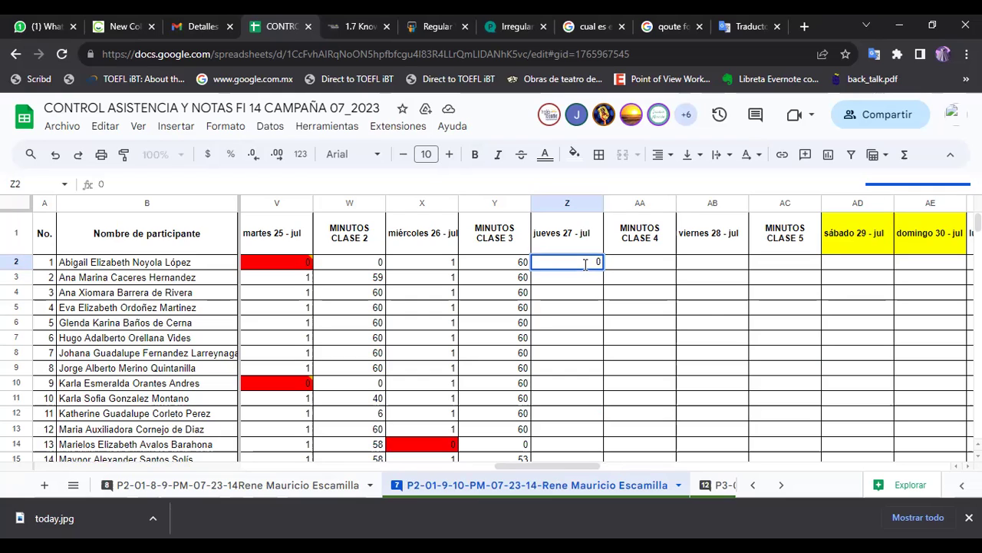
click(595, 281)
text(0)
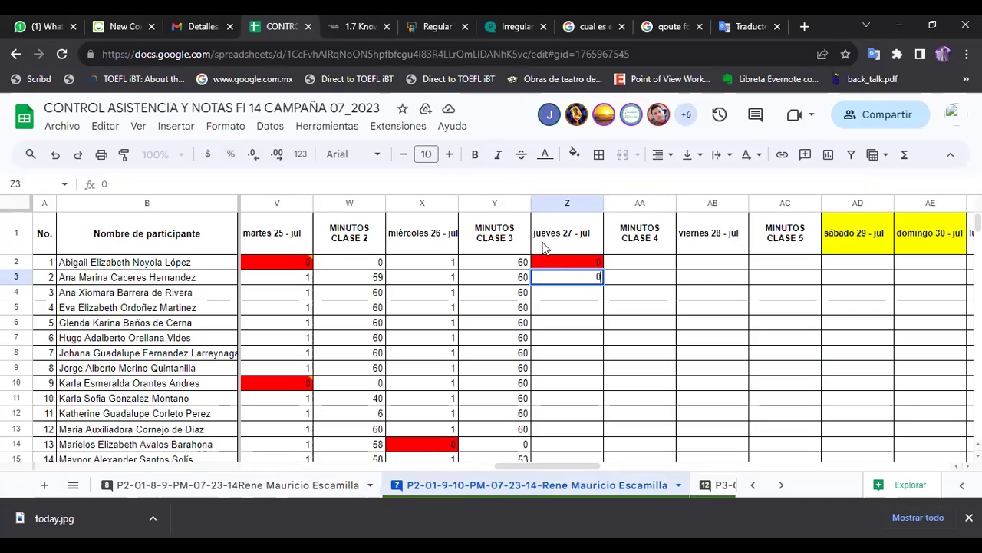
click(593, 298)
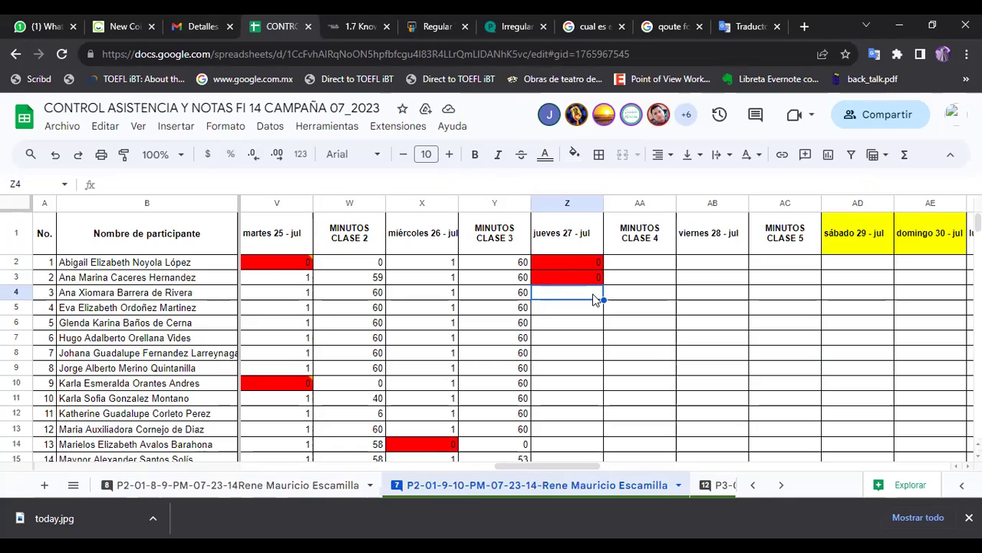
text(0)
key(Return)
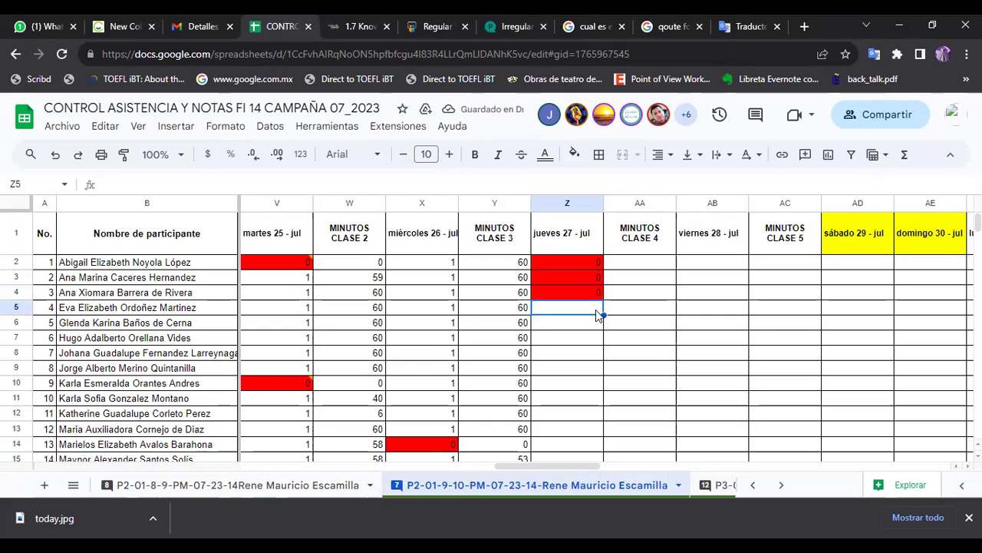
Enter the jueves 27 - jul attendance for participants 4 to 7 in cells Z5 to Z8 as 1, 0, 1, 0
text(1)
click(601, 327)
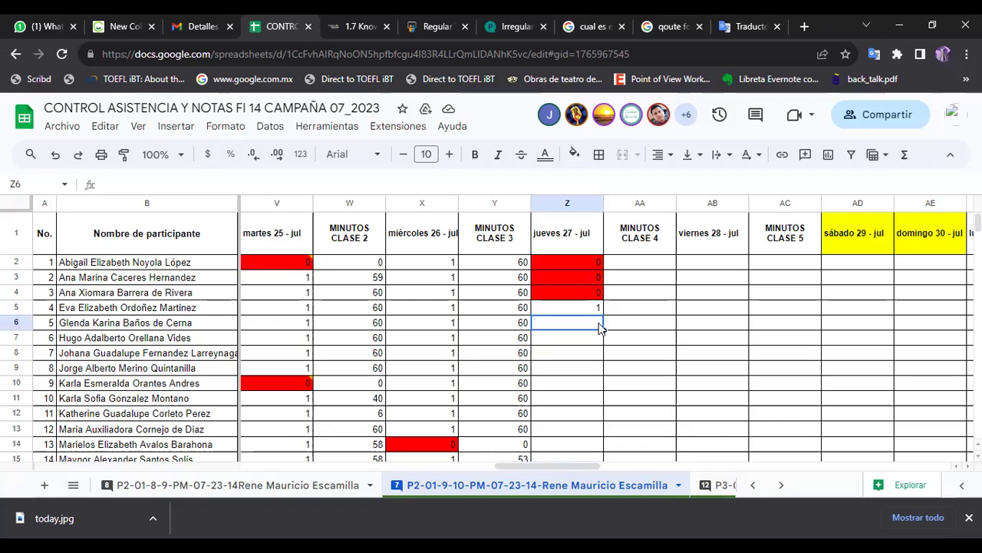
text(0)
key(Return)
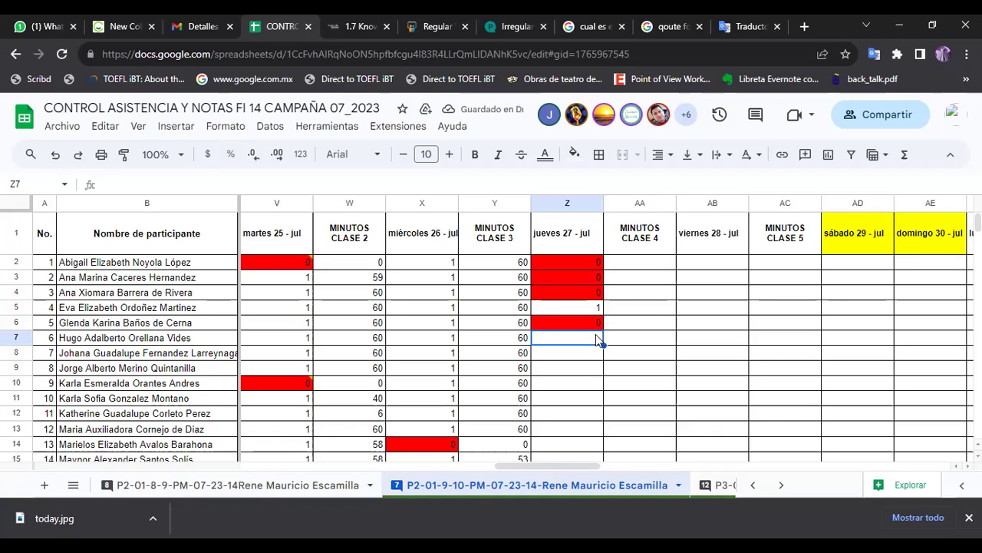
text(1)
key(Return)
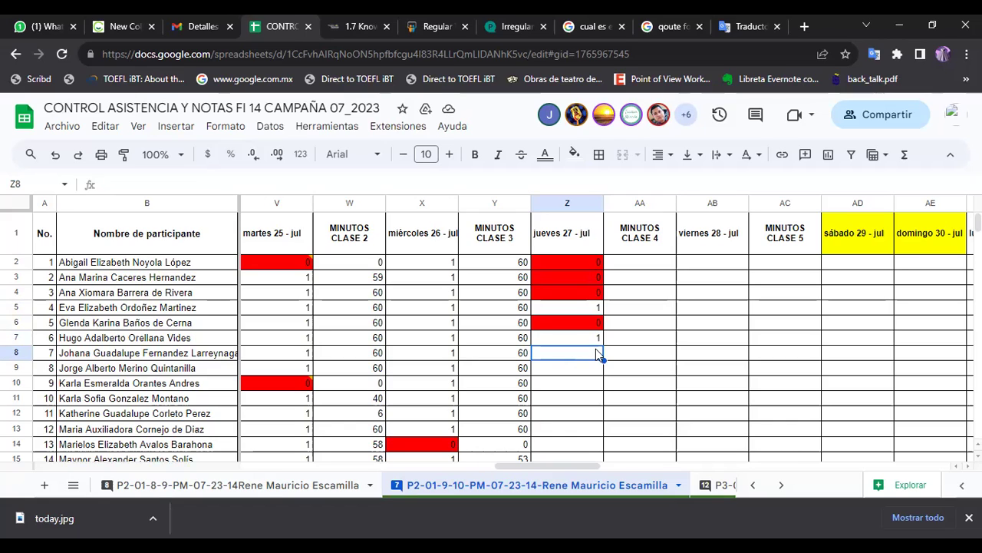
text(0)
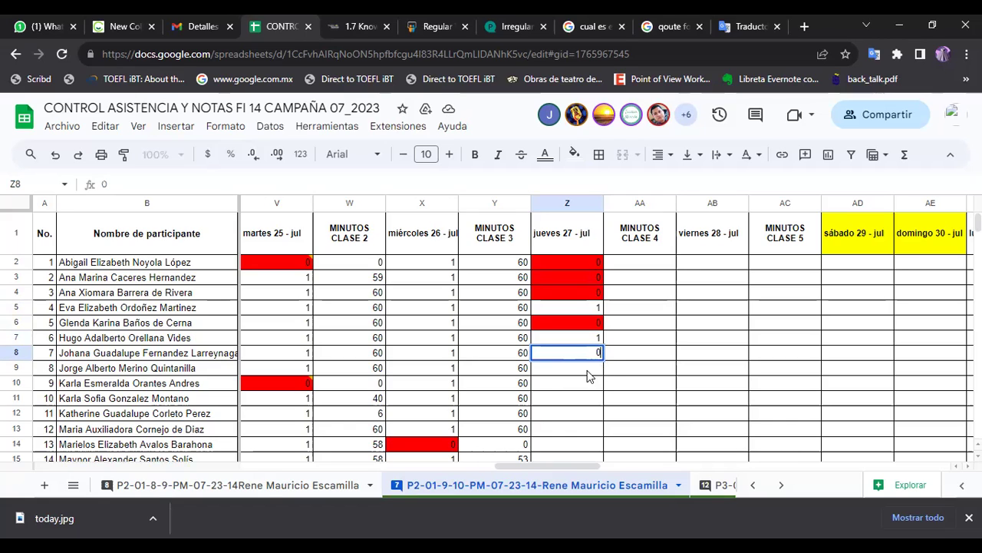
key(Return)
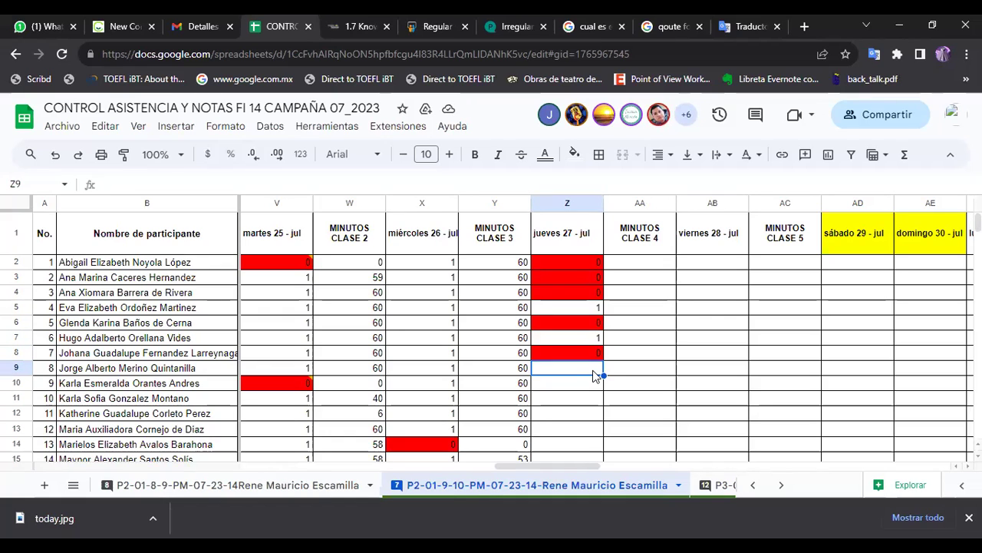
Record the jueves 27 - jul attendance of participants 8 to 10 in cells Z9 to Z11 as 1, 0, 1
text(1)
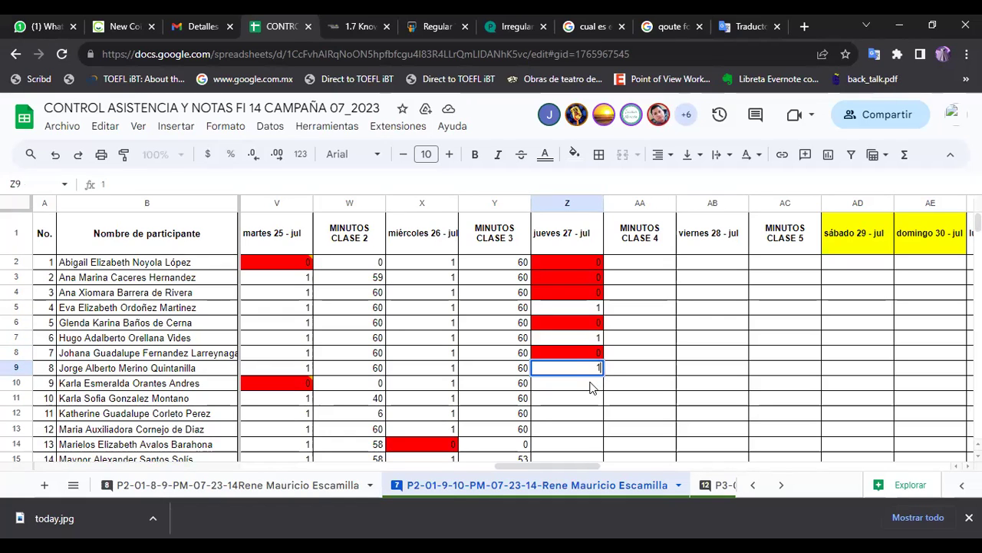
key(Return)
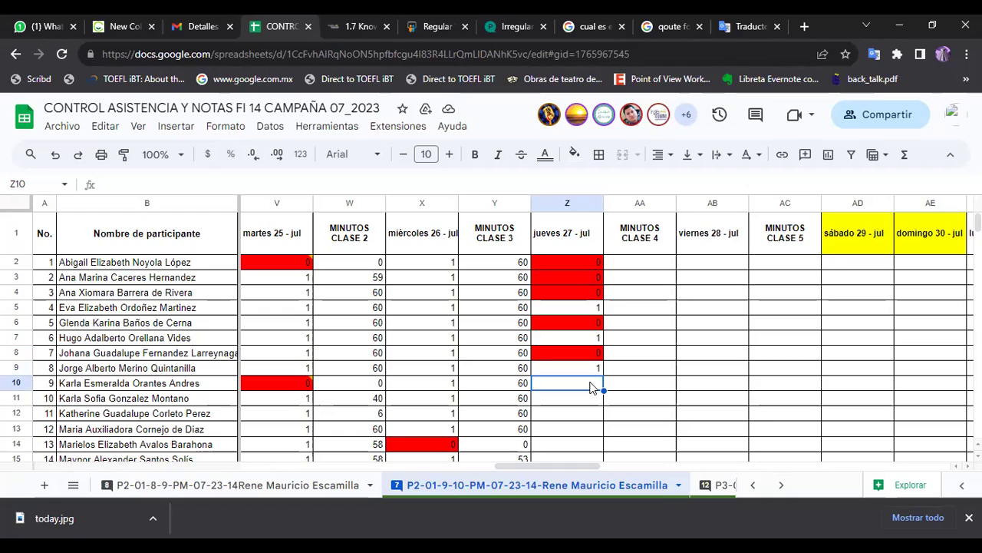
text(0)
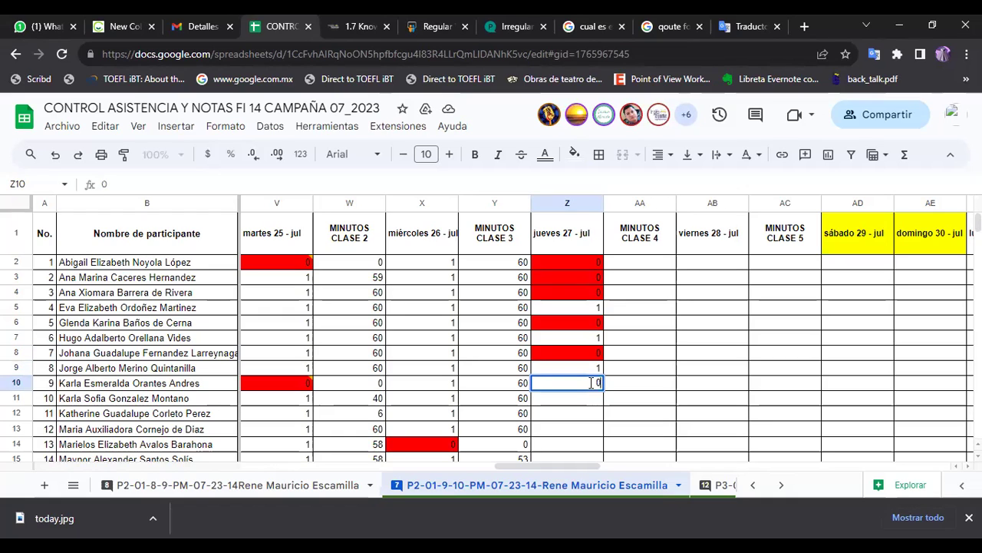
click(601, 402)
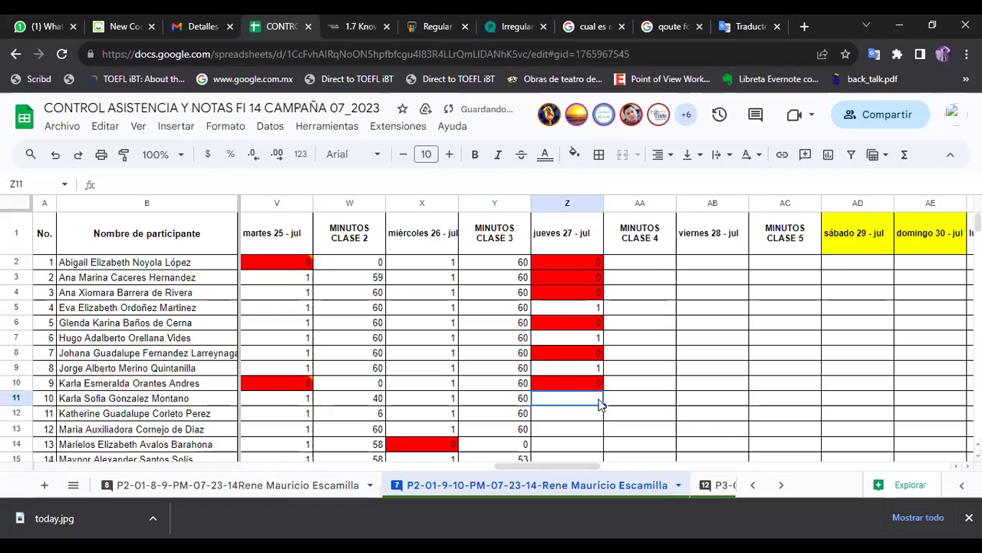
text(1)
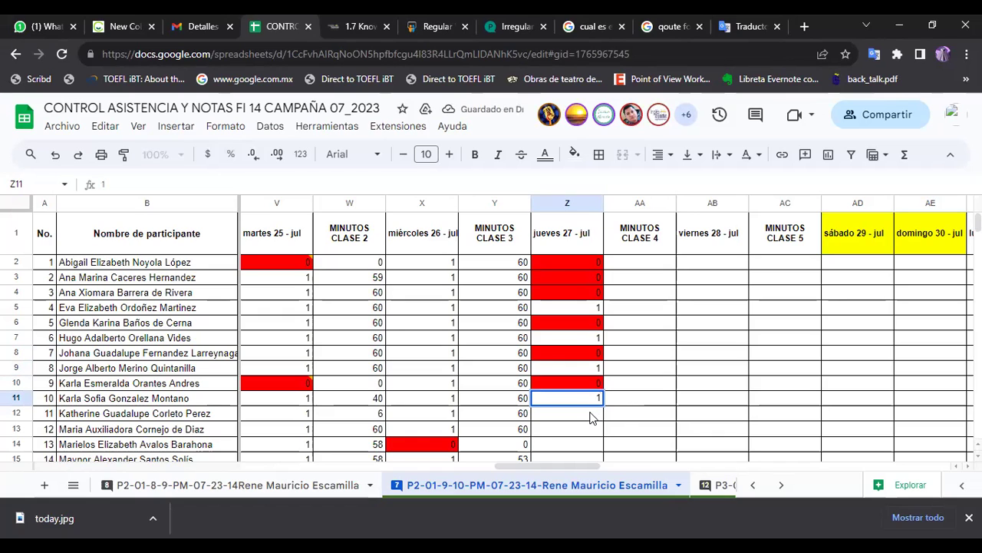
key(Return)
Fill in the jueves 27 - jul attendance of participants 11 to 13 in cells Z12 to Z14 with 0, 1, 0
scroll(591, 415, down, 3)
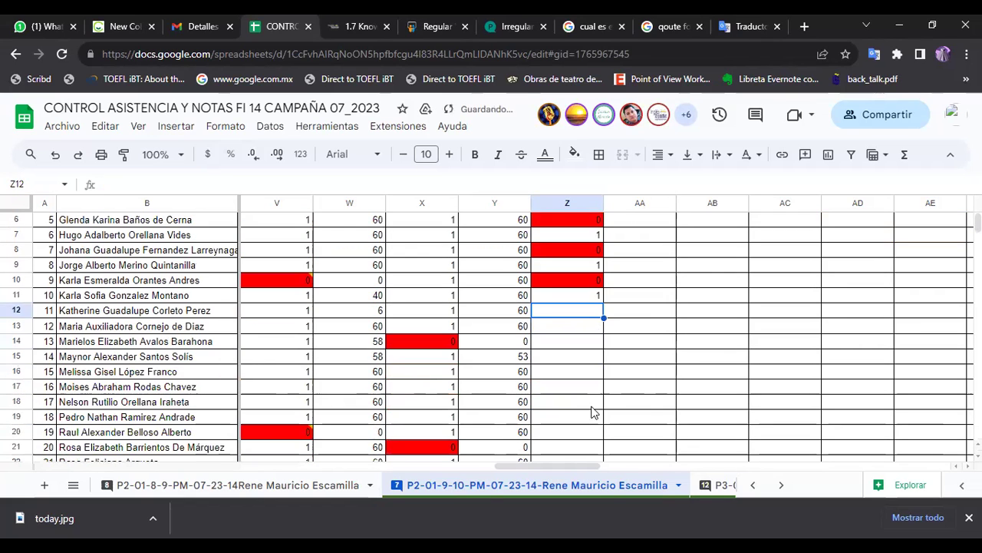
scroll(591, 412, down, 1)
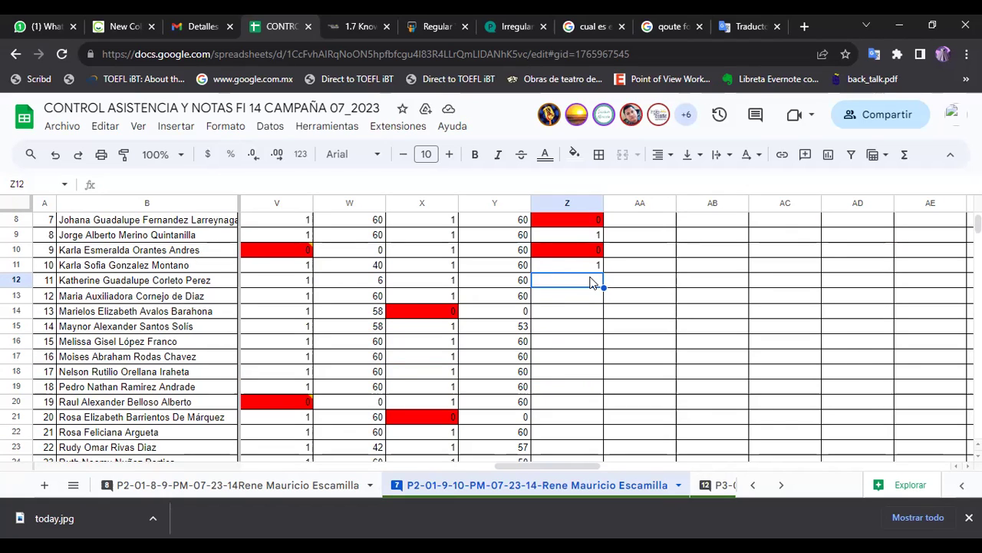
text(0)
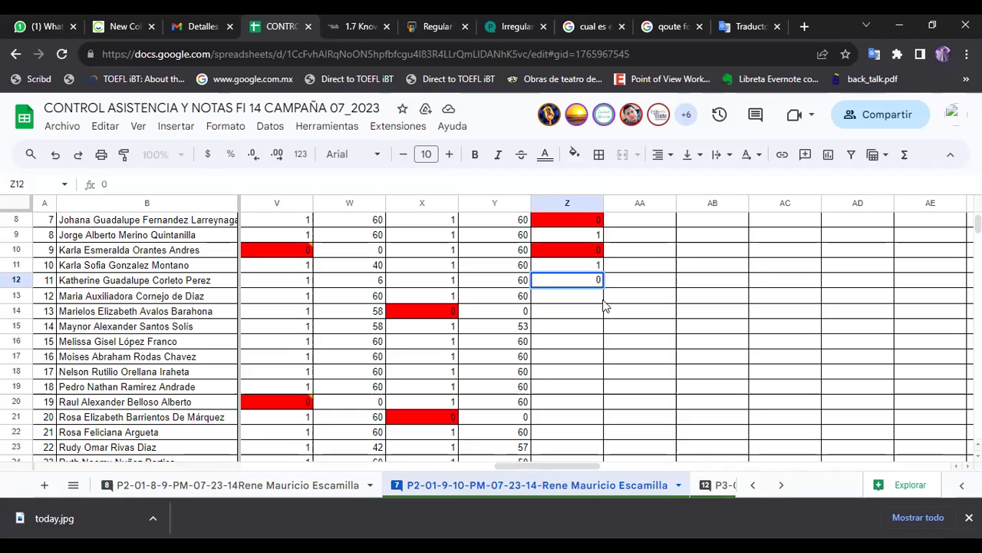
click(591, 303)
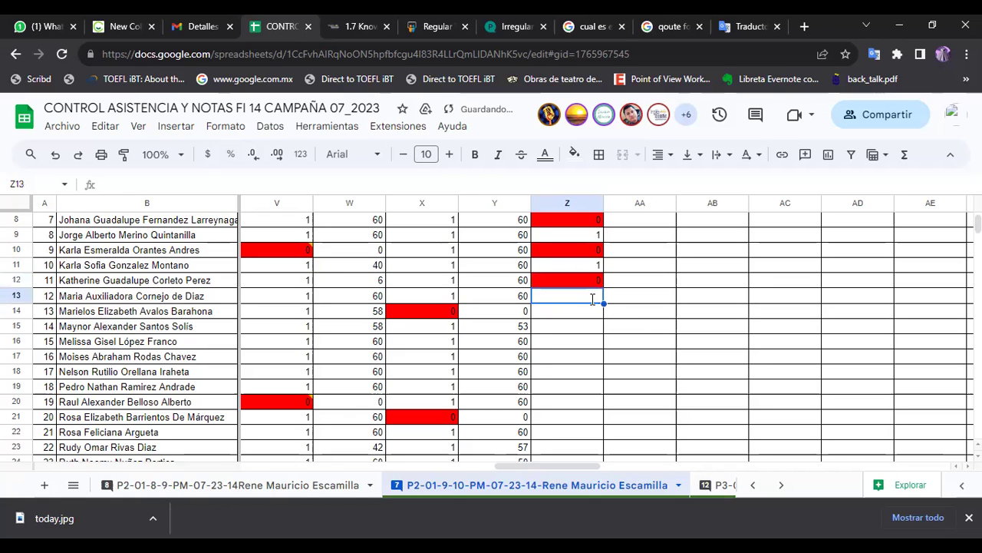
text(1)
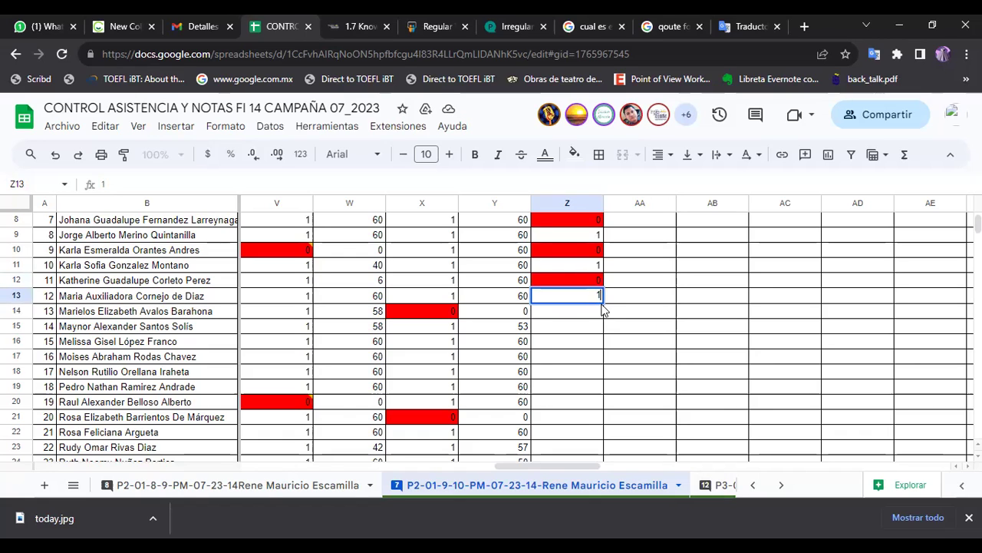
click(591, 317)
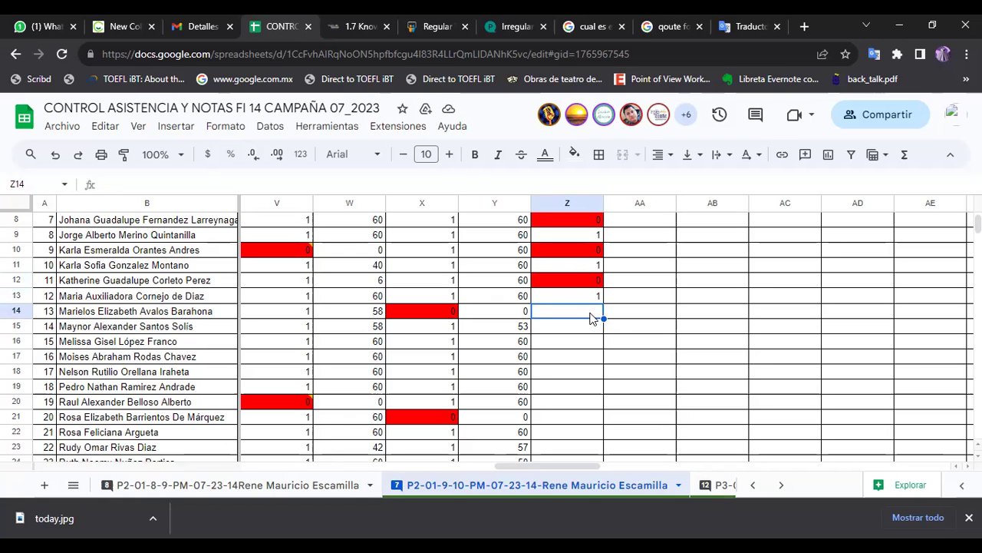
text(0)
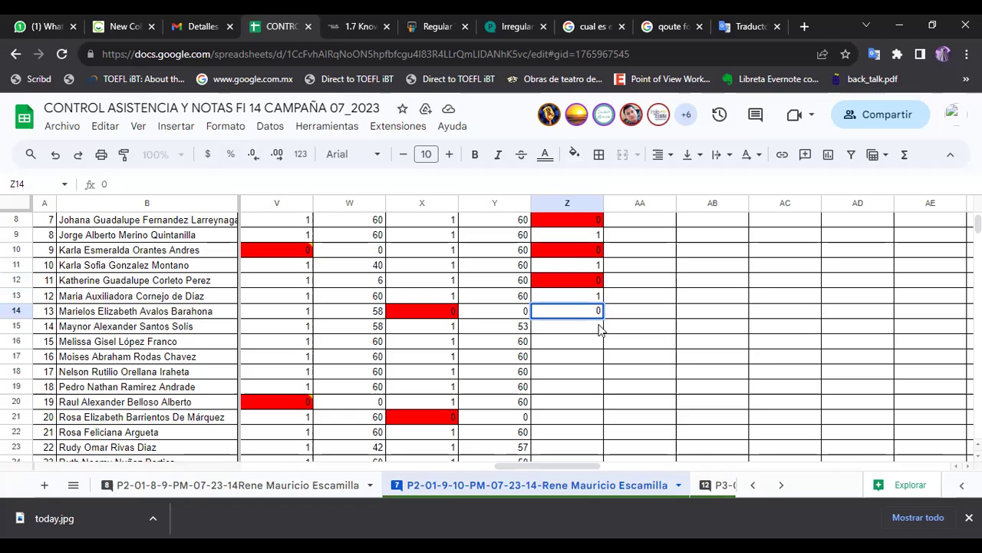
Enter the jueves 27 - jul attendance of participants 14 to 16 in cells Z15 to Z17 as 0, 1, 0
click(598, 332)
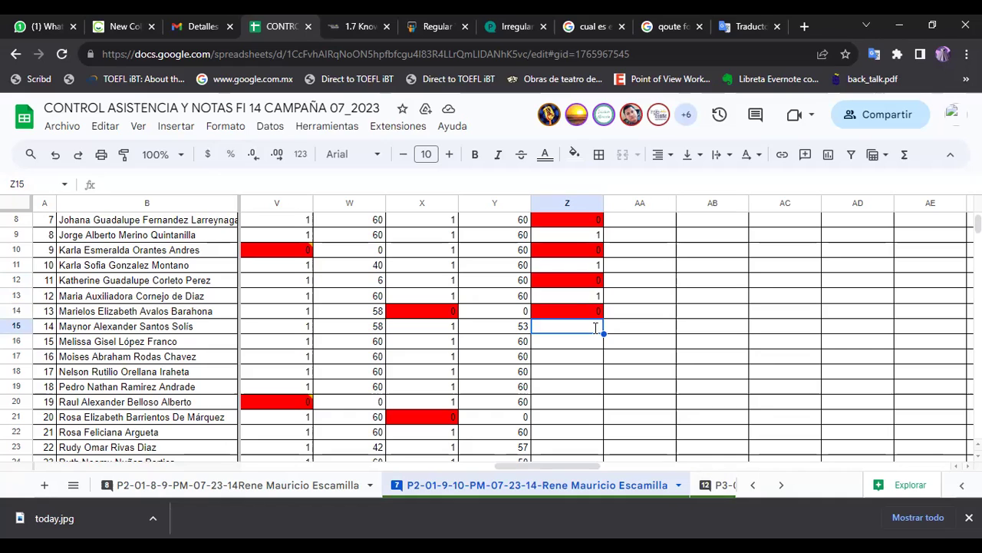
text(0)
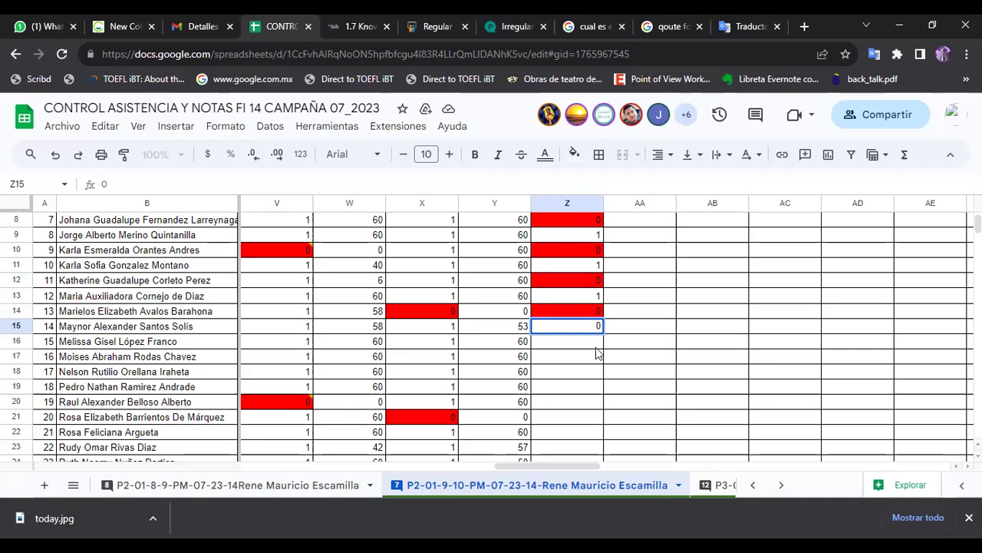
click(597, 343)
text(1)
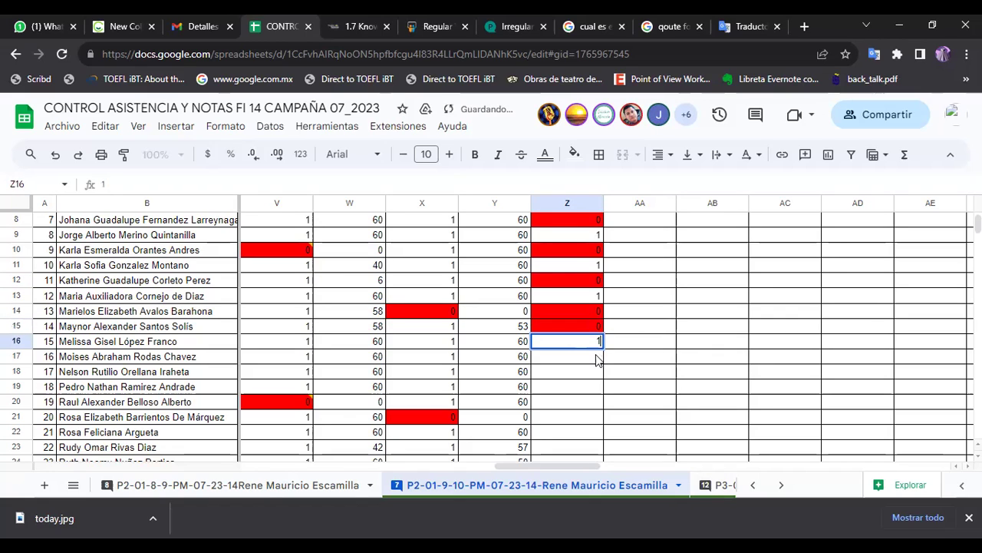
click(598, 360)
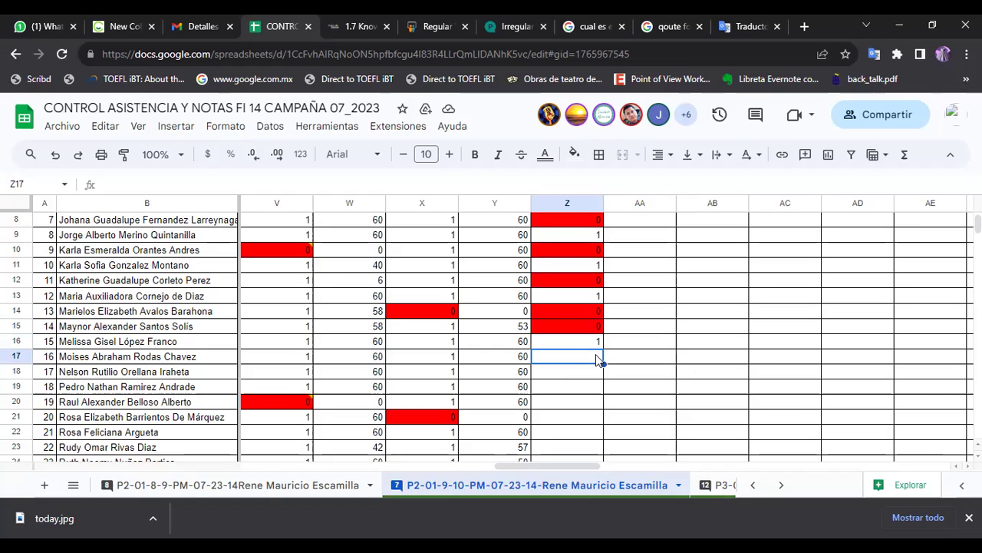
text(0)
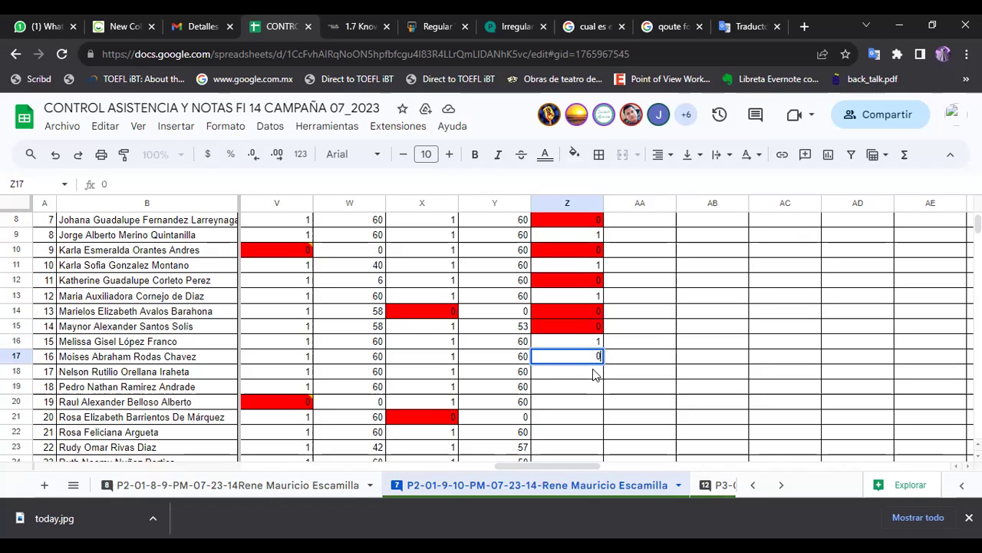
key(Return)
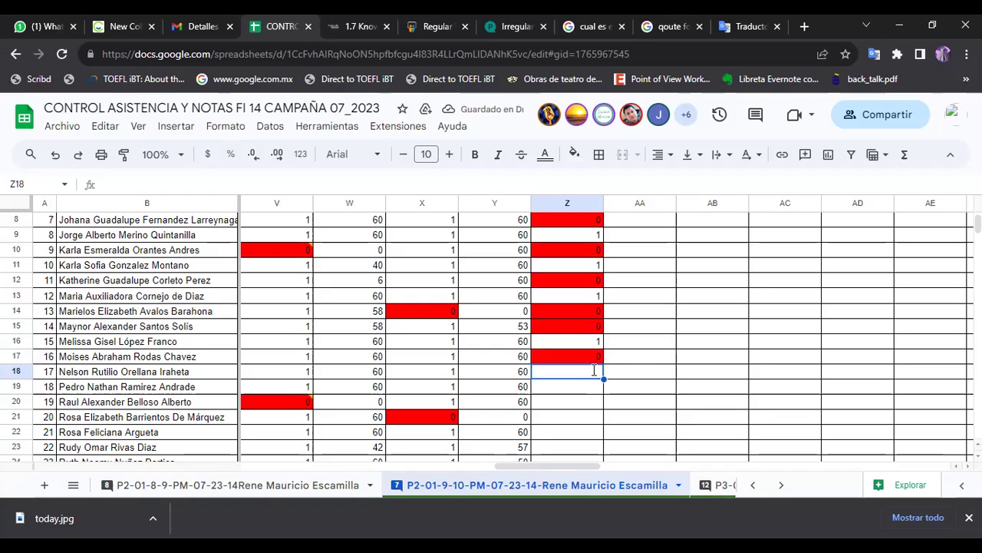
Enter the jueves 27 - jul attendance of participants 17 to 19 in cells Z18 to Z20 as 1, 1, 1
text(1)
key(Return)
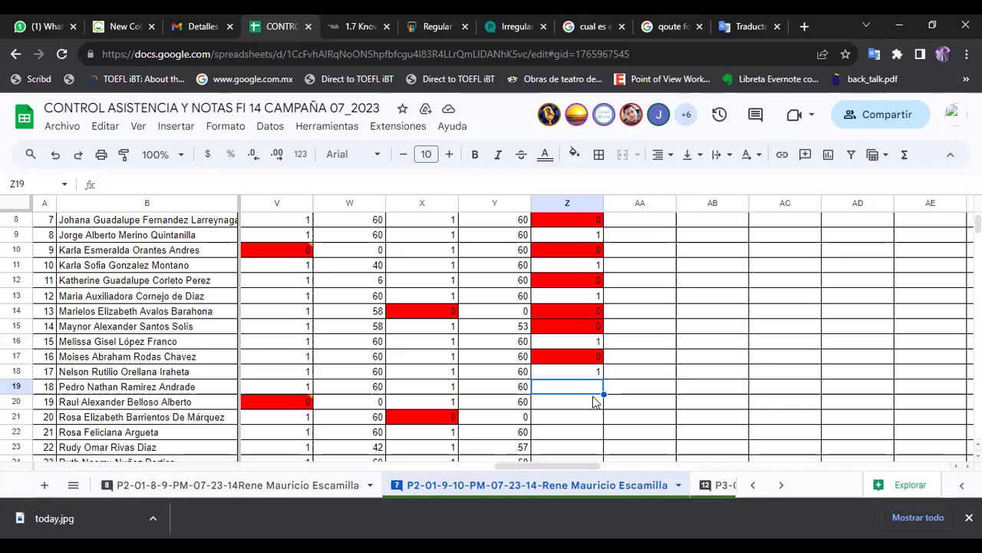
text(1)
key(Return)
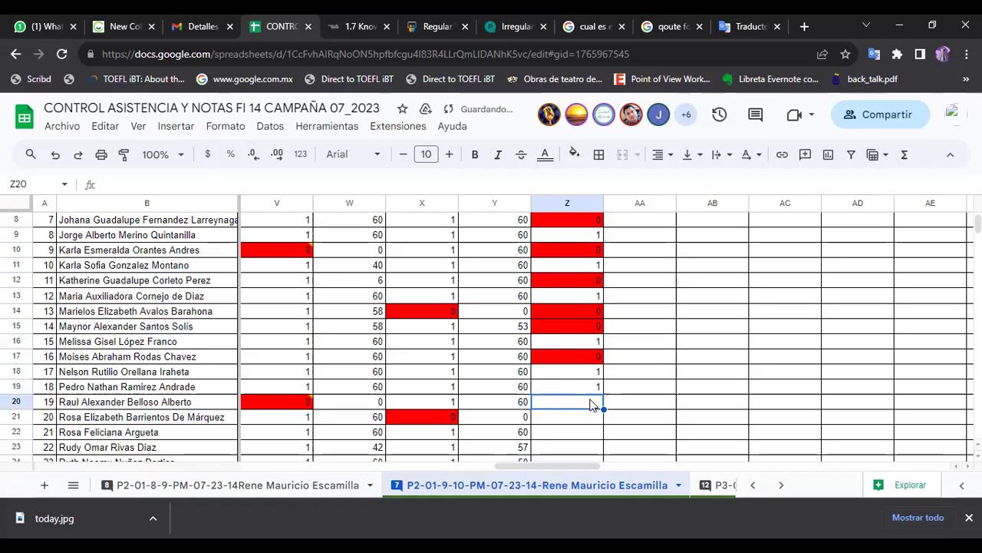
text(1)
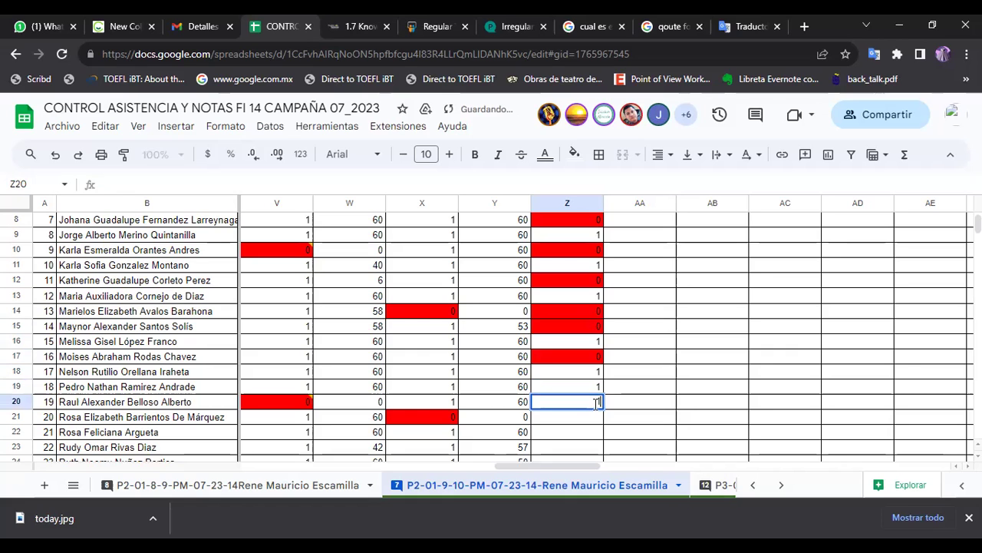
scroll(596, 402, down, 1)
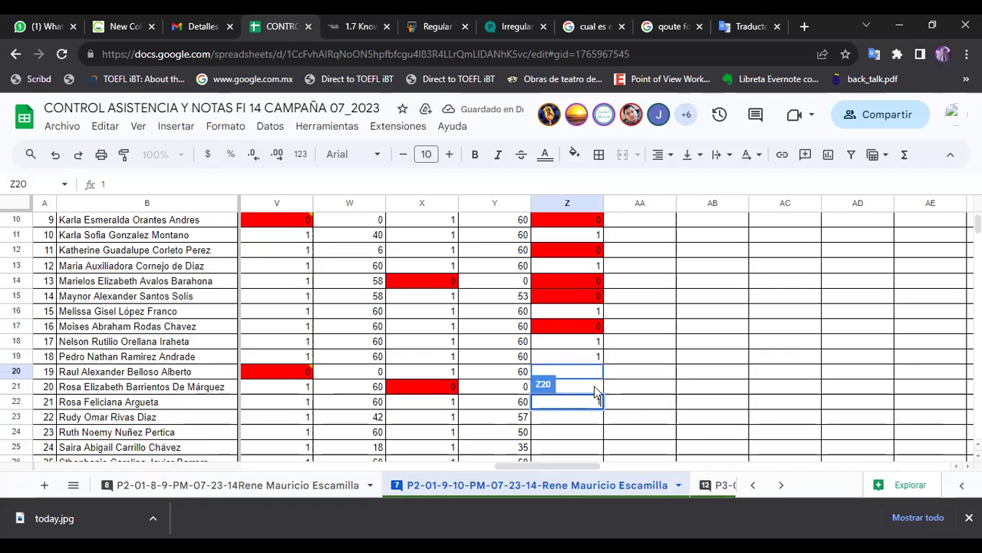
click(591, 374)
Record the jueves 27 - jul attendance of participants 20 to 22 in cells Z21 to Z23 as 0, 1, 0
click(598, 389)
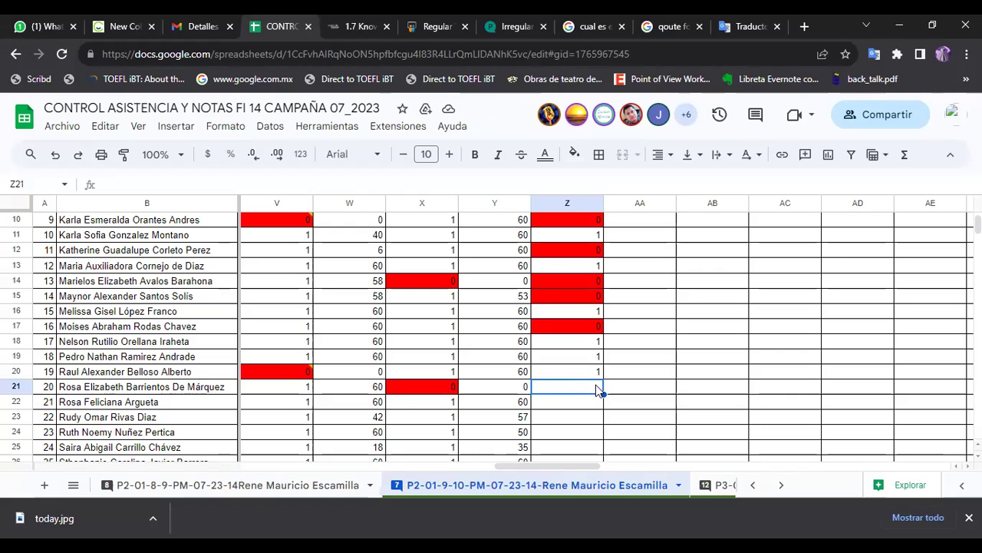
text(0)
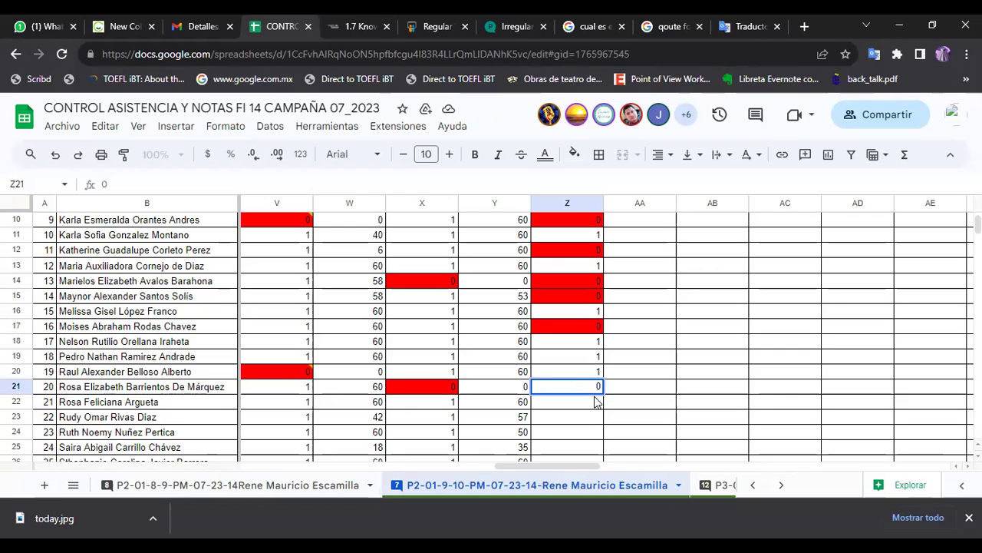
key(Return)
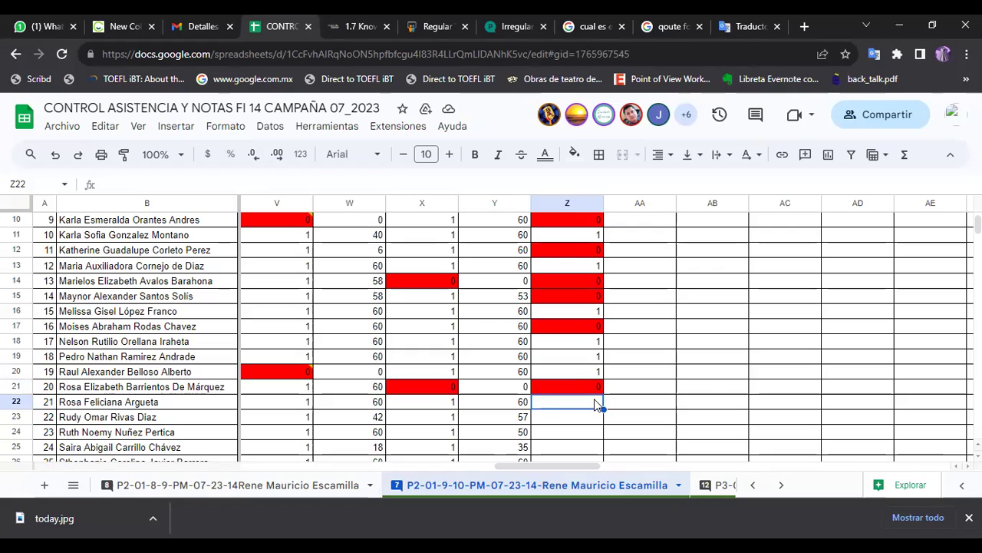
text(1)
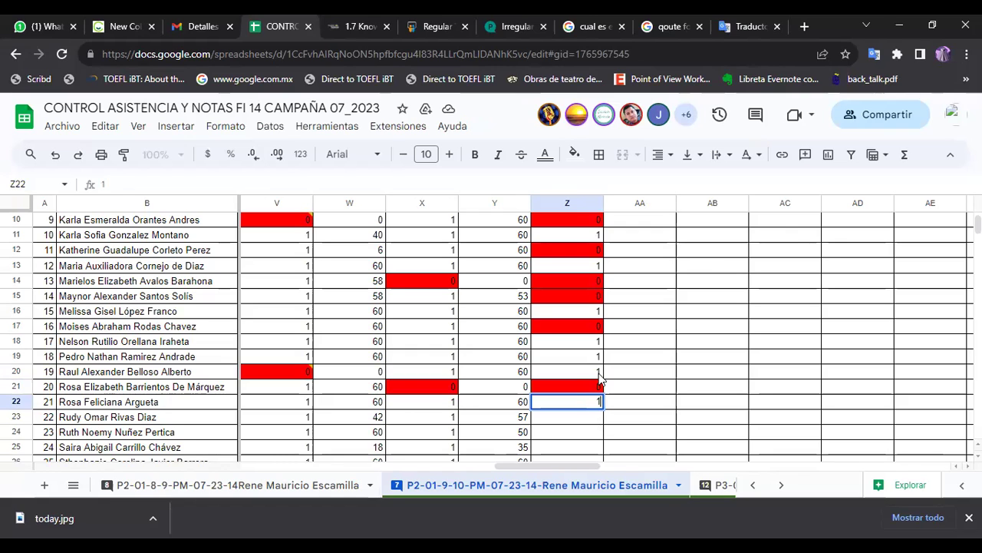
key(Return)
scroll(601, 378, down, 1)
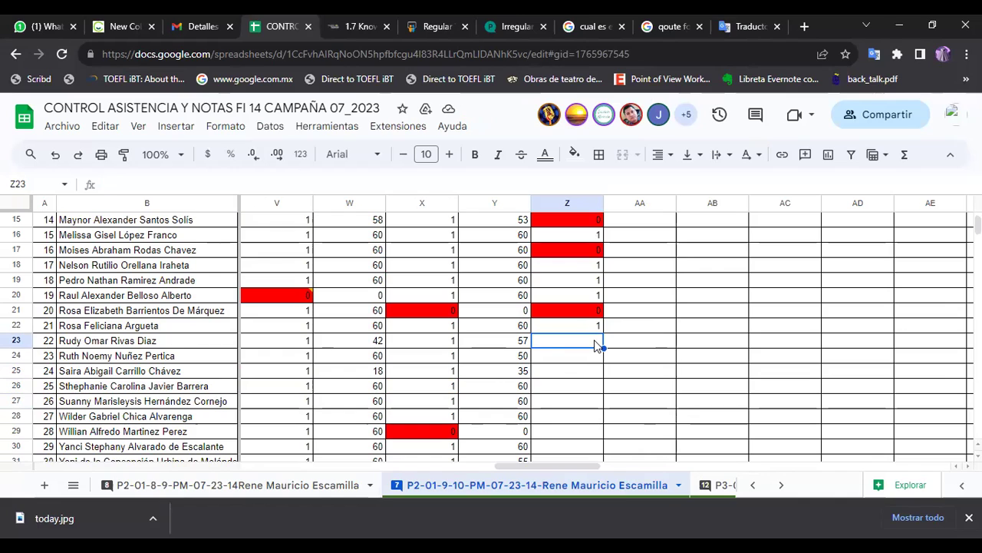
text(0)
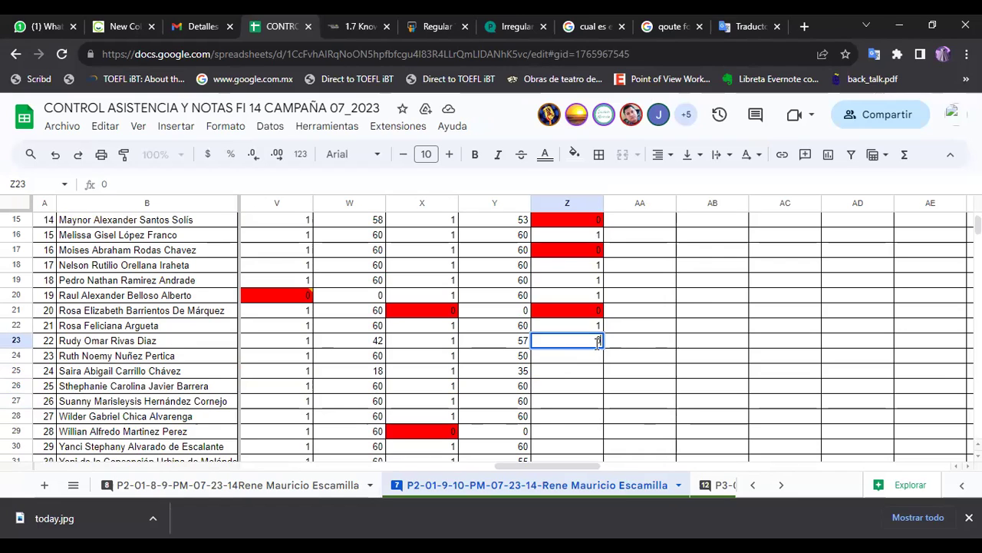
key(Return)
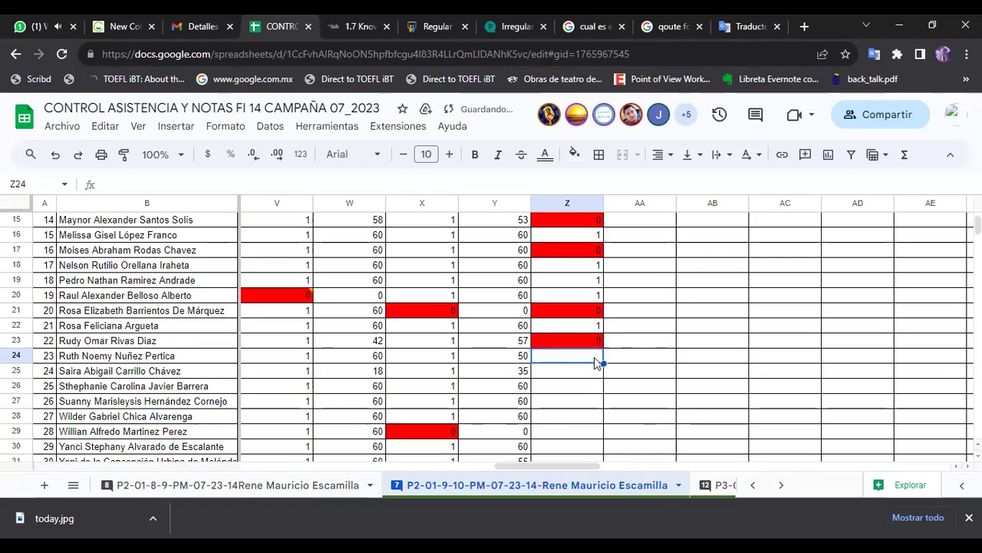
Fill in the jueves 27 - jul attendance of participants 23 to 25 in cells Z24 to Z26 with 1, 0, 0
text(1)
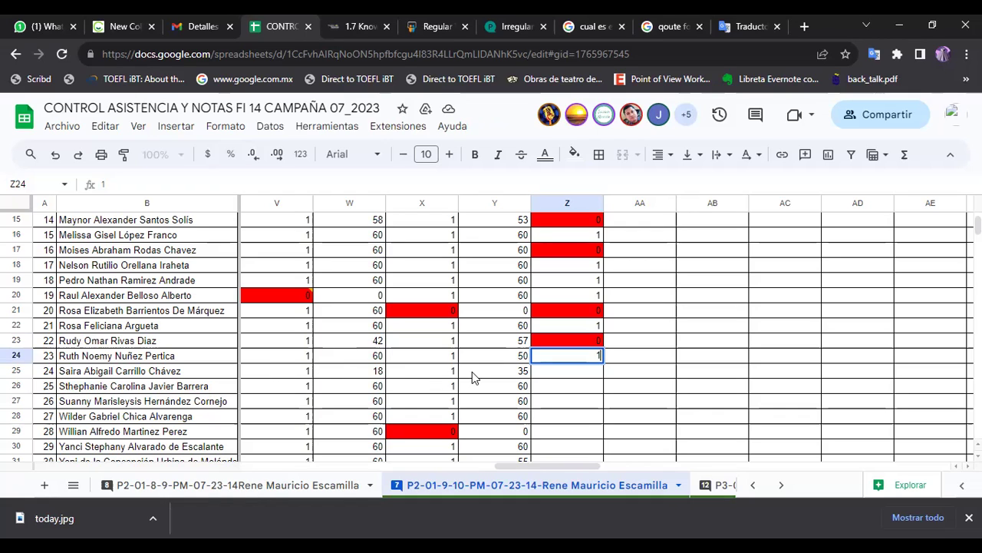
click(598, 371)
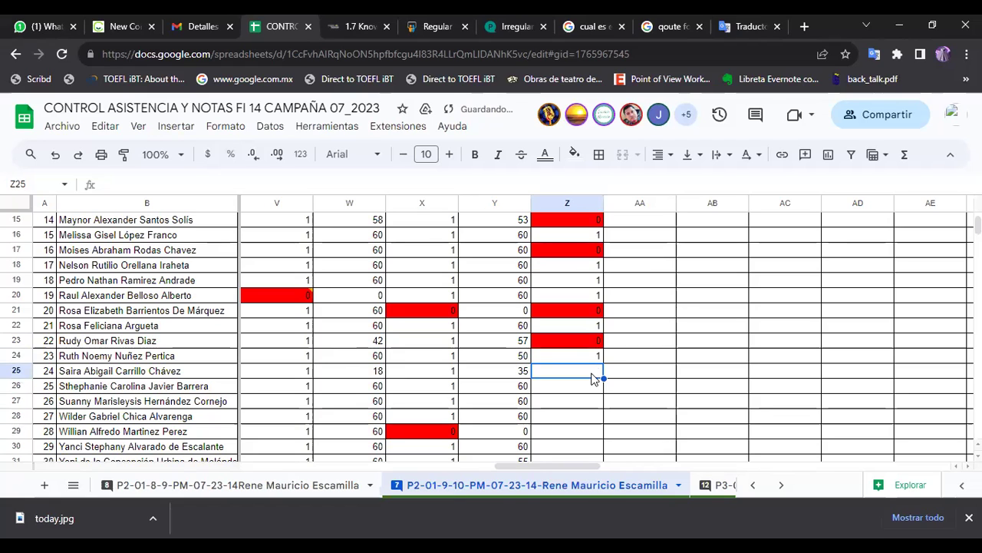
text(0)
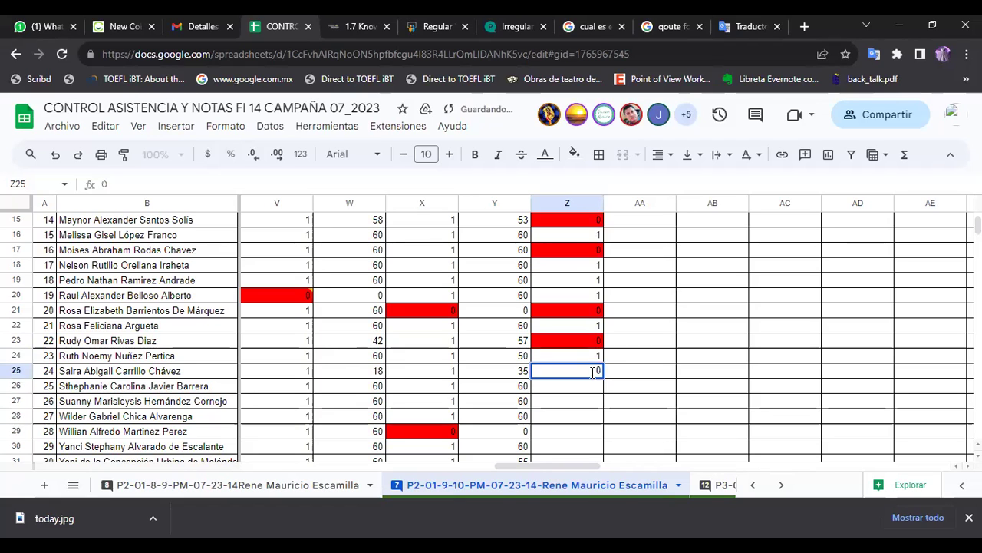
click(593, 389)
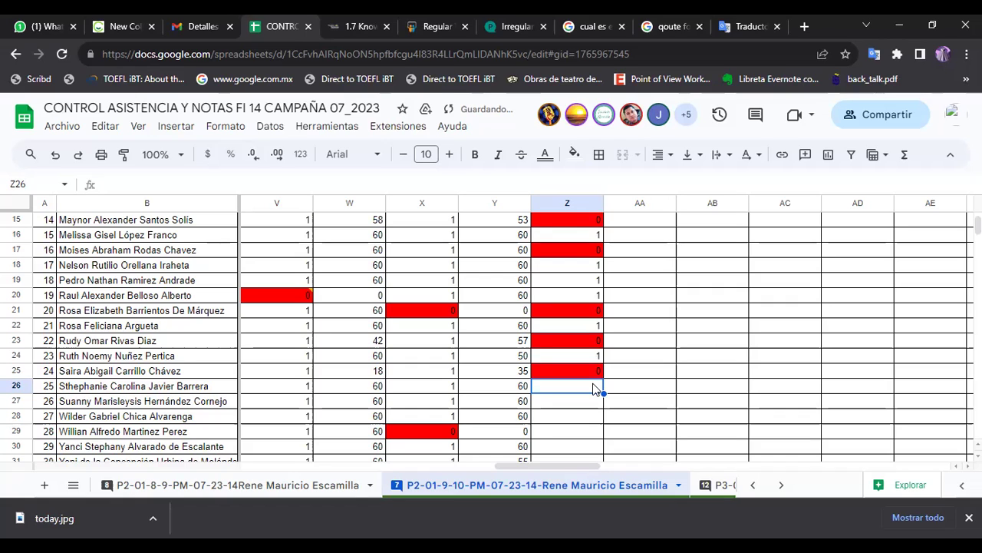
text(0)
Mark participants 26 and 27 as present on jueves 27 - jul by entering 1 in cells Z27 and Z28
click(600, 406)
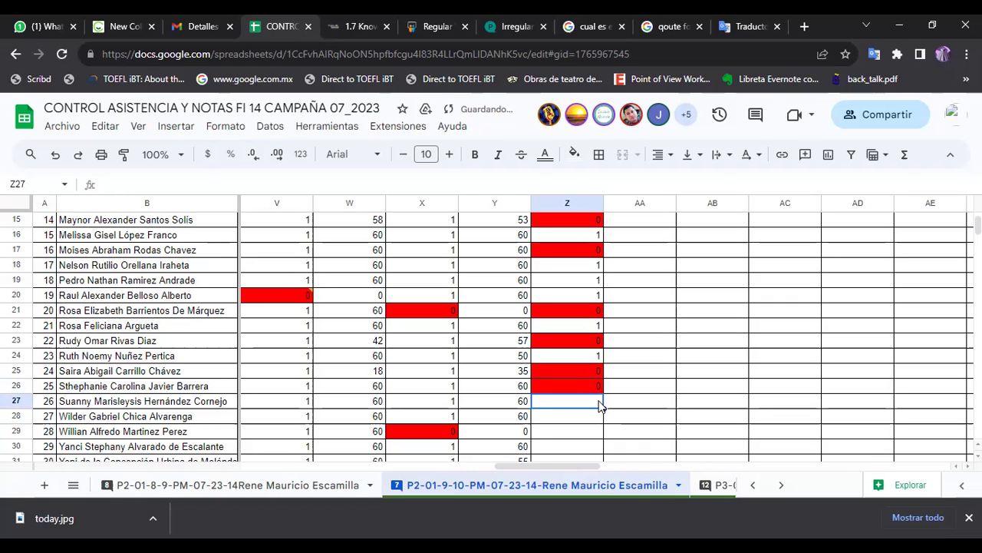
text(1)
click(599, 422)
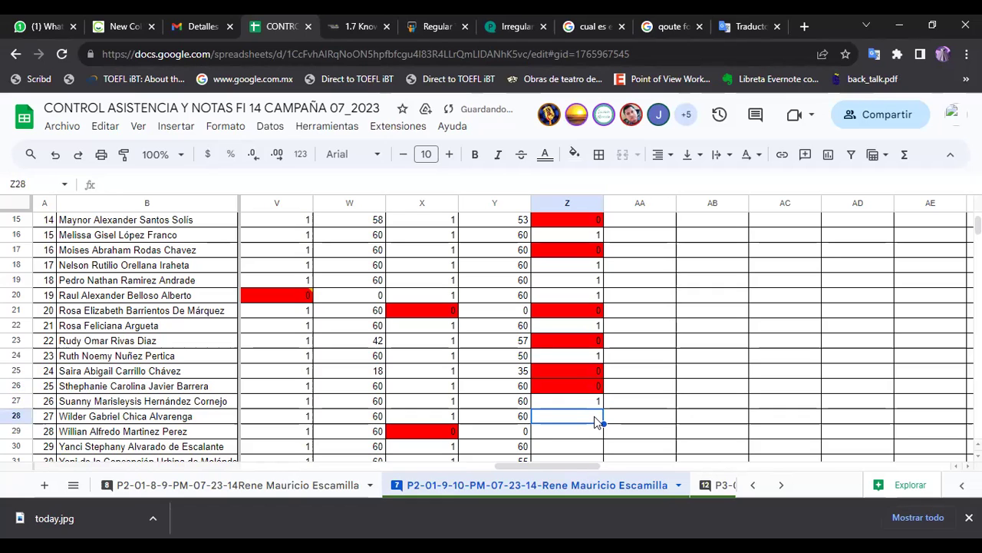
text(1)
scroll(614, 394, down, 1)
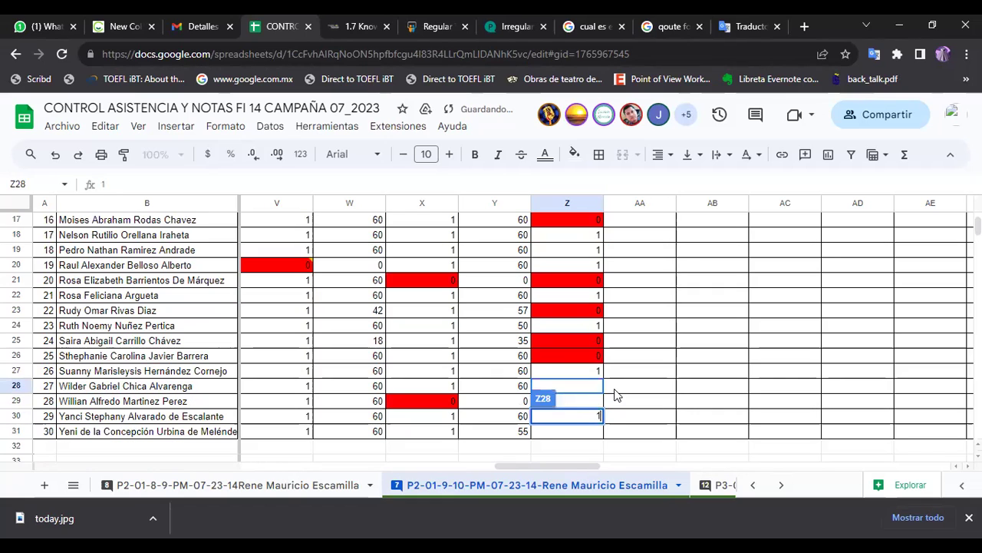
click(597, 390)
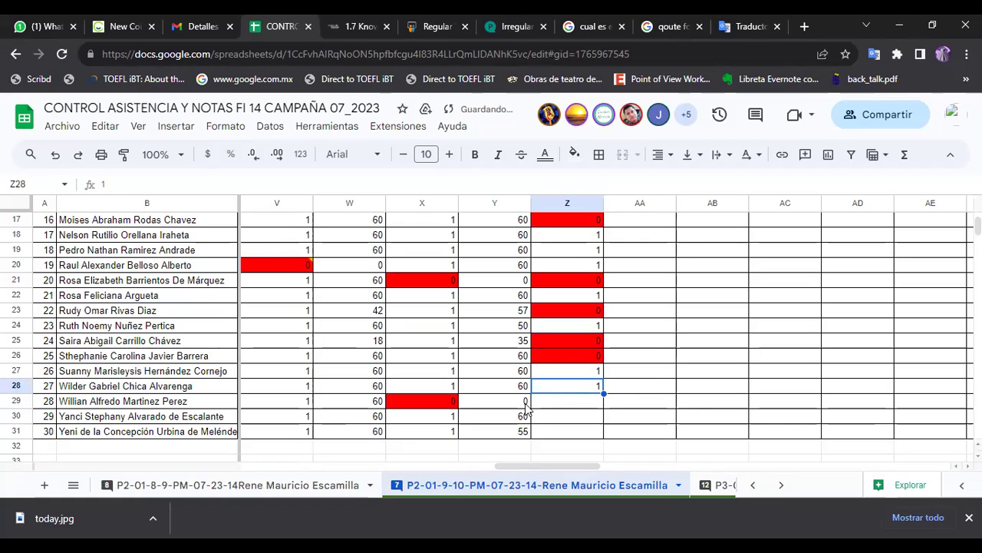
Enter the jueves 27 - jul attendance of participants 28 to 30 in cells Z29 to Z31 as 0, 1, 1
click(592, 404)
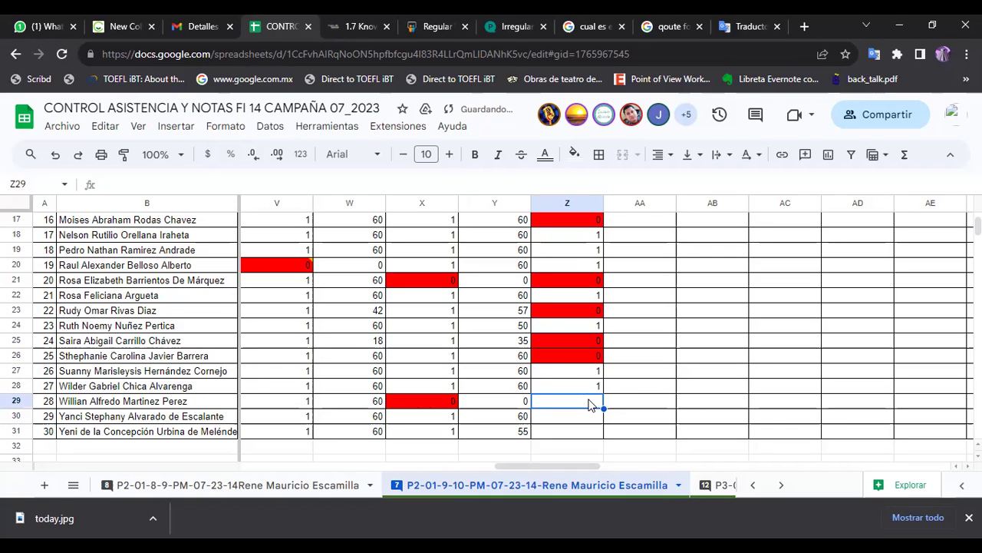
text(0)
click(591, 420)
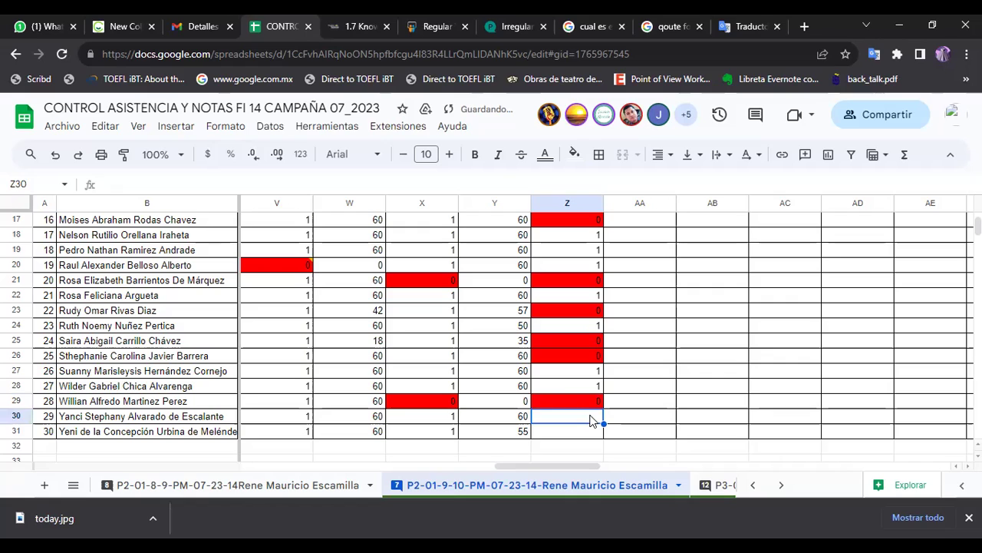
text(1)
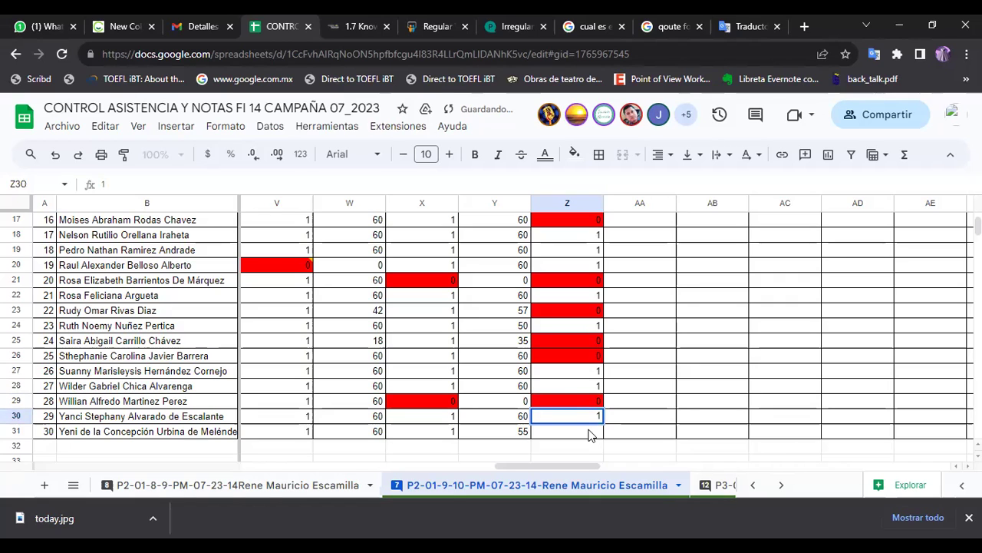
click(589, 433)
text(1)
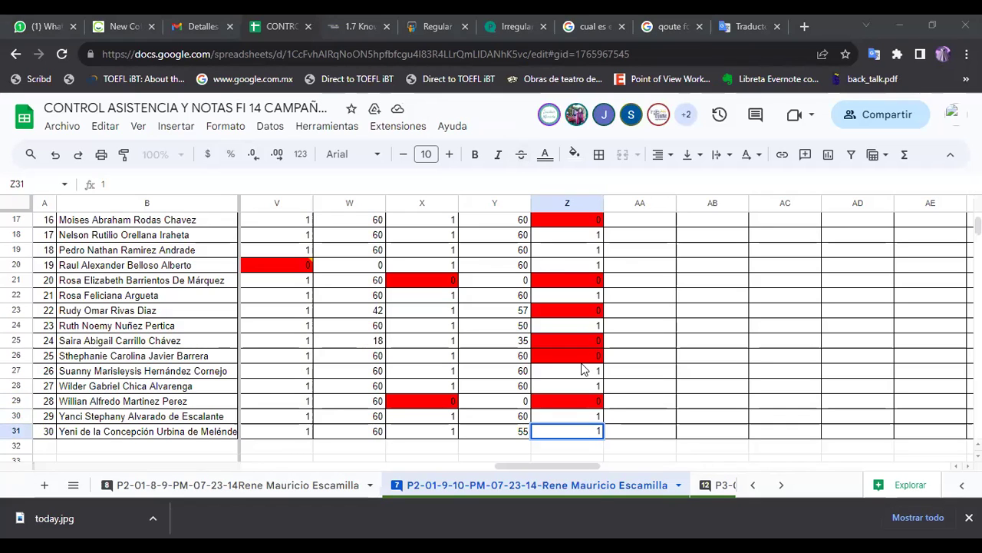
Correct the jueves 27 - jul attendance of participant 13 in cell Z14 to 1
scroll(582, 369, up, 2)
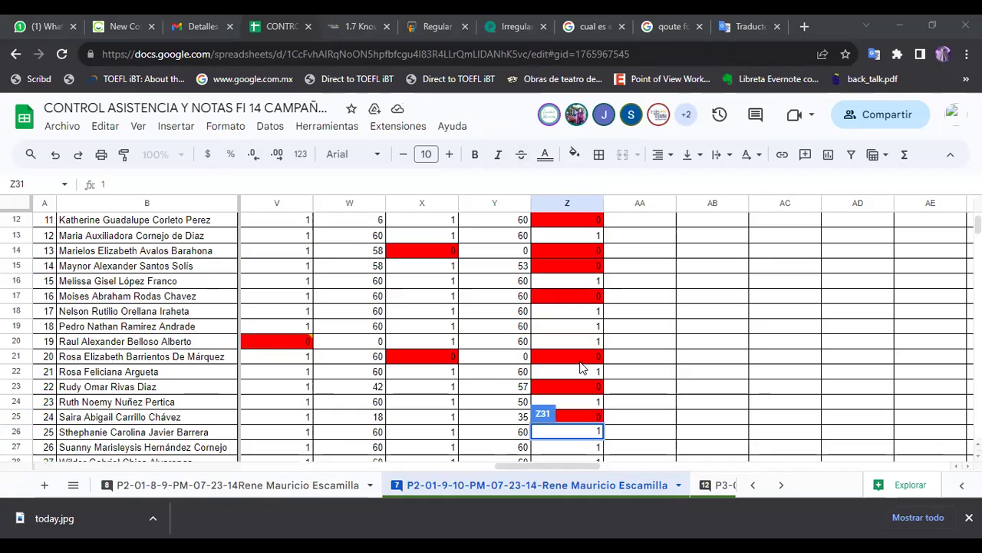
click(599, 252)
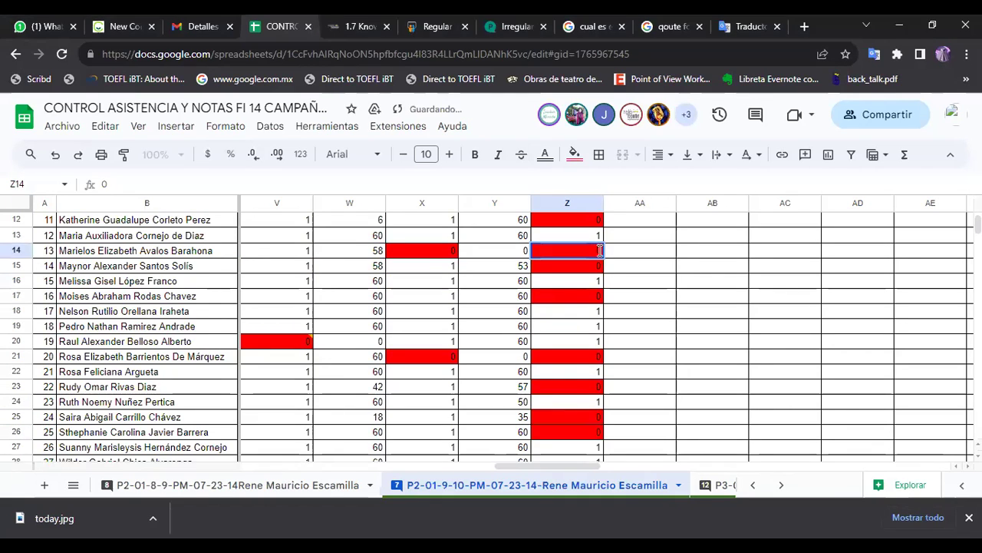
text(01)
key(BackSpace)
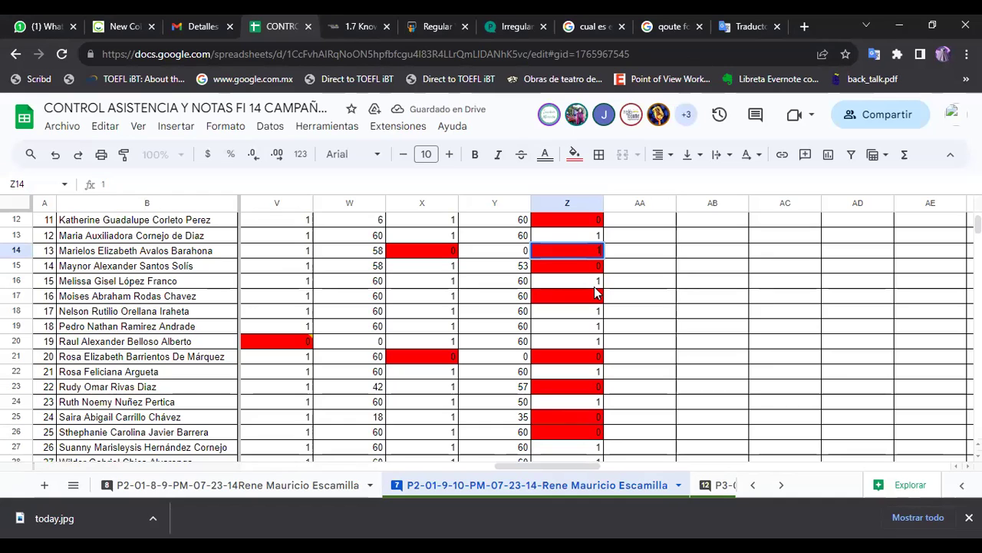
text(1)
click(591, 238)
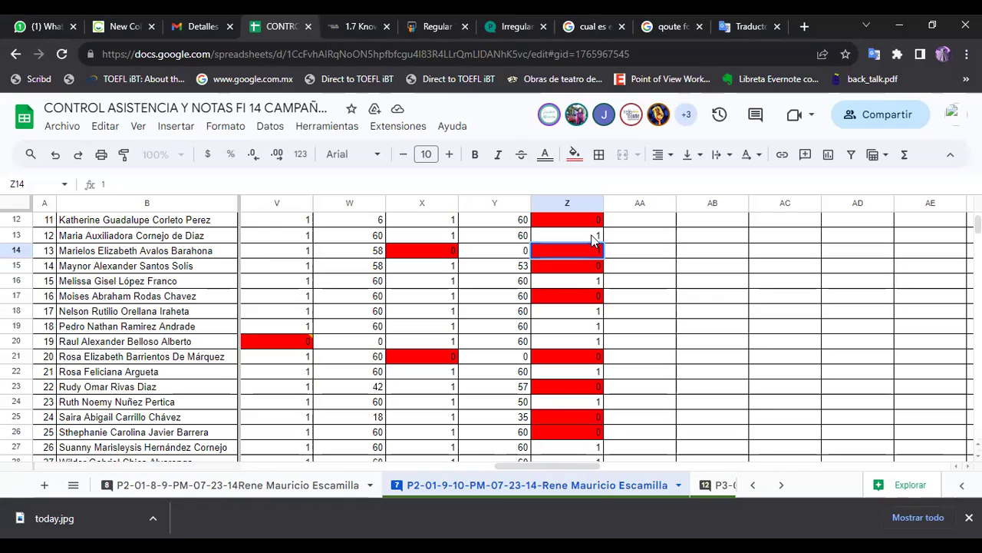
Change the jueves 27 - jul attendance of participant 2 in cell Z3 to 1
scroll(610, 310, up, 2)
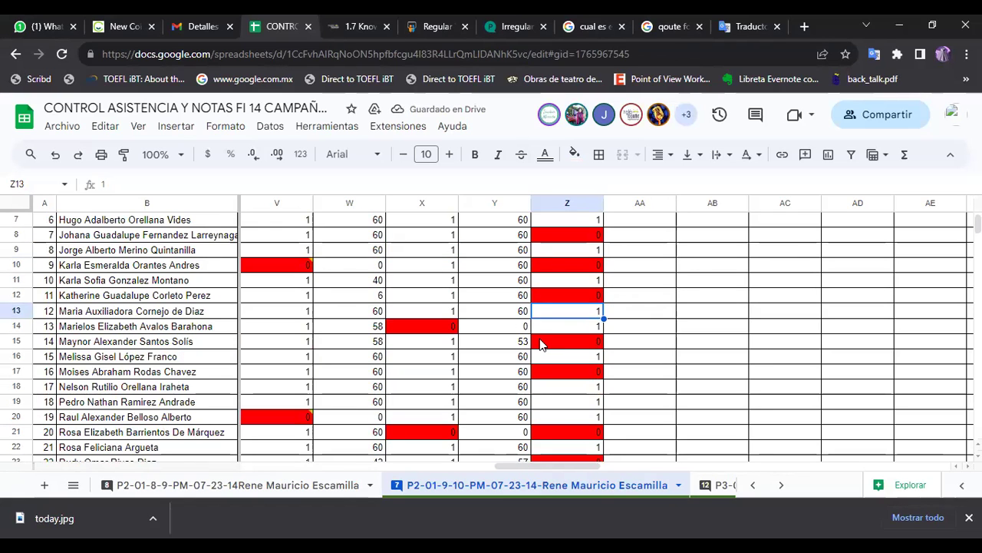
scroll(261, 241, up, 2)
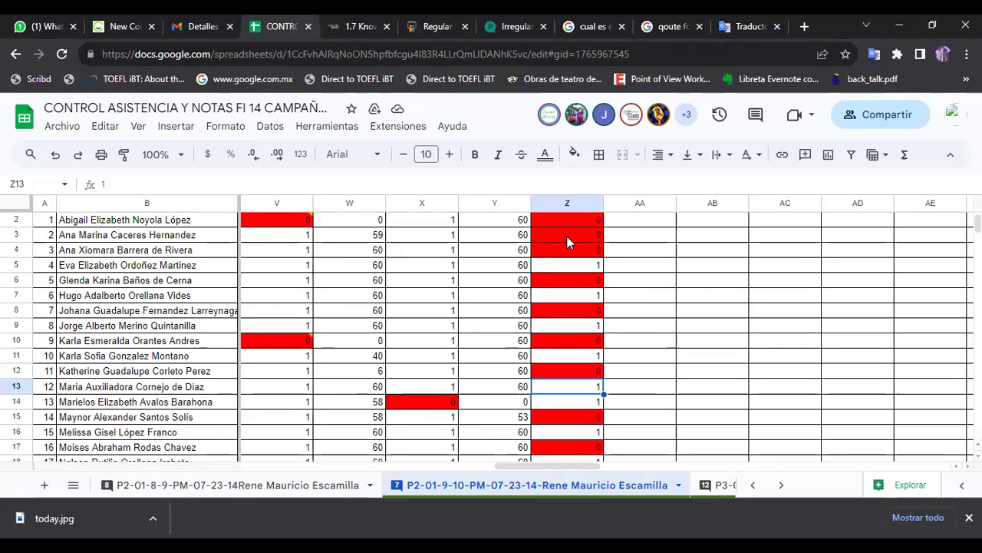
click(591, 234)
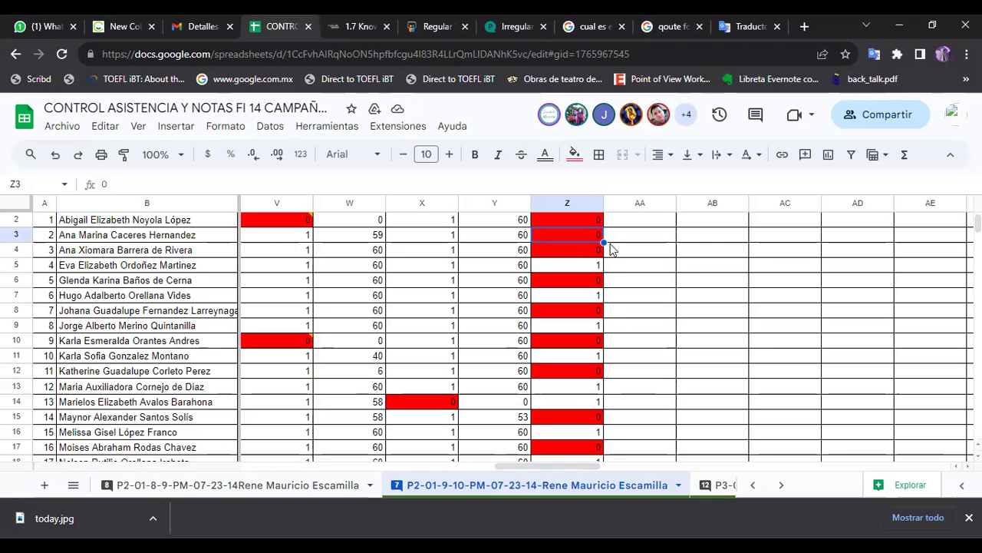
key(Delete)
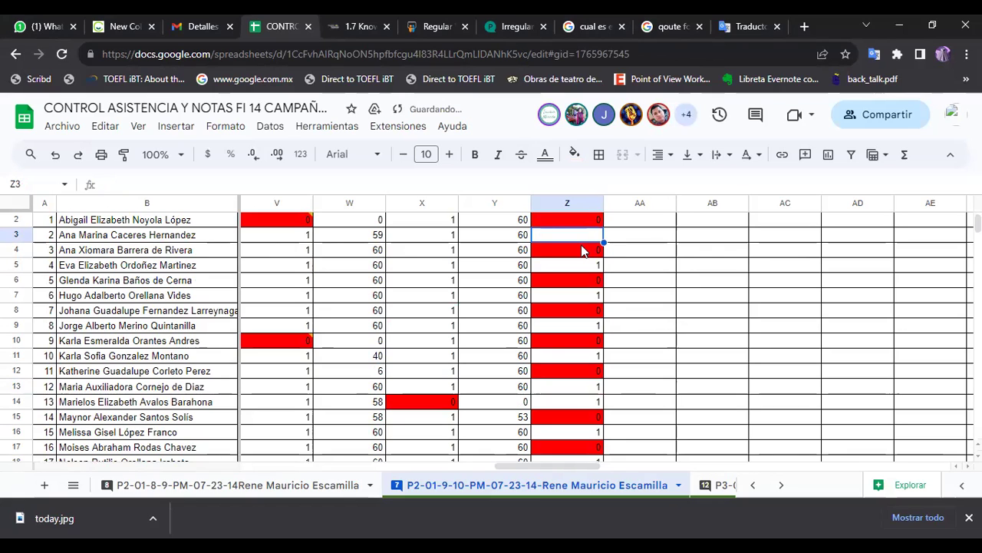
text(1)
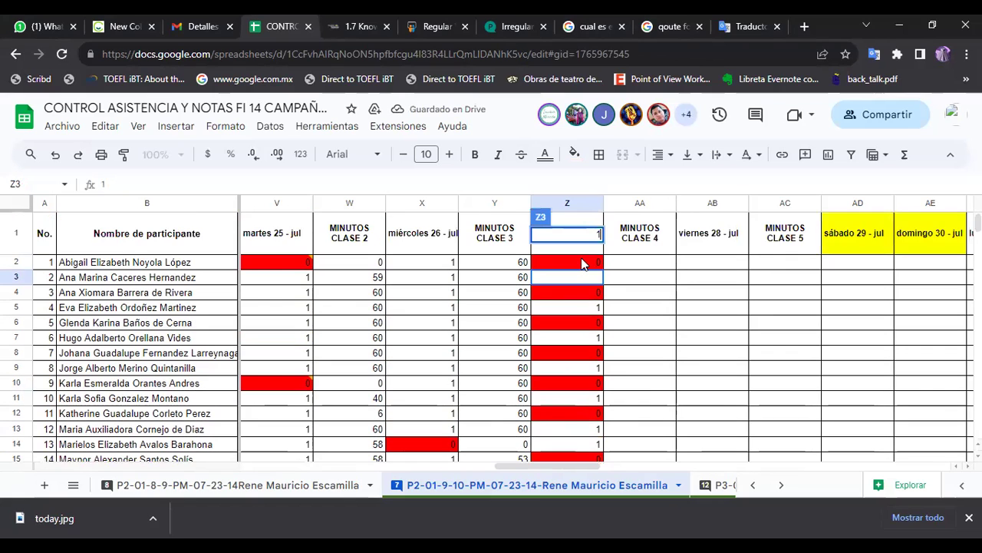
Replace the jueves 27 - jul attendance of participant 1 in cell Z2 with 1
click(595, 264)
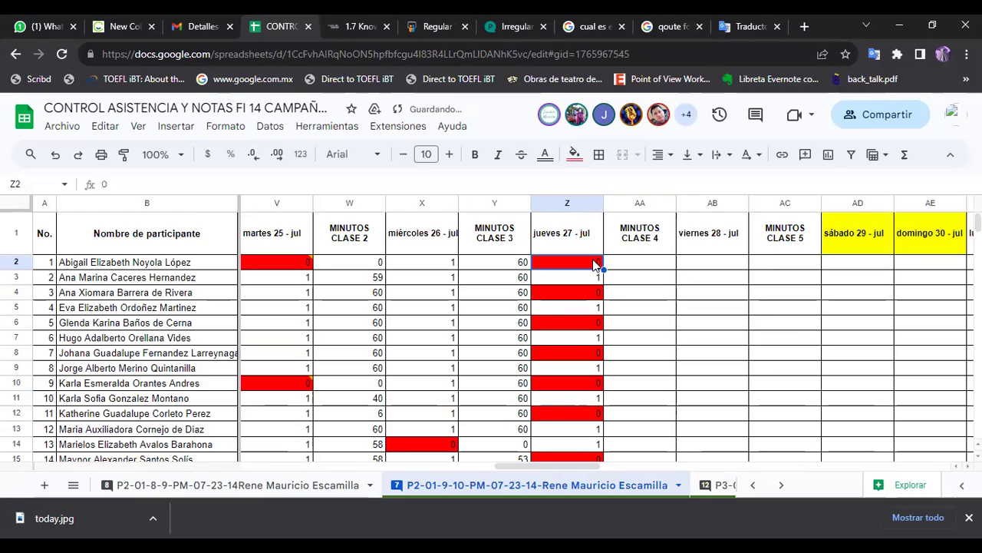
double_click(597, 259)
key(BackSpace)
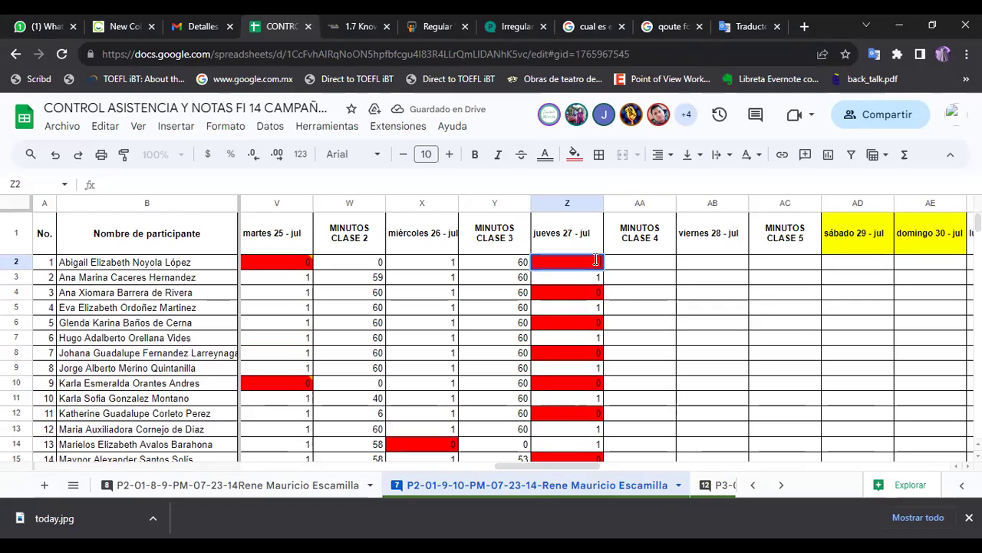
text(1)
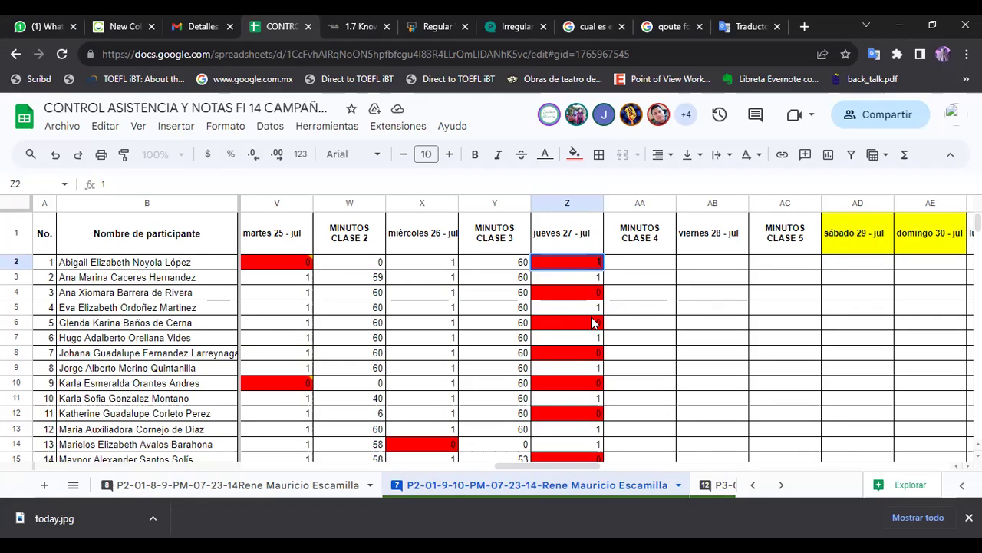
Replace the jueves 27 - jul attendance of participant 25 in cell Z26 with 1
scroll(592, 323, down, 1)
scroll(592, 323, down, 1)
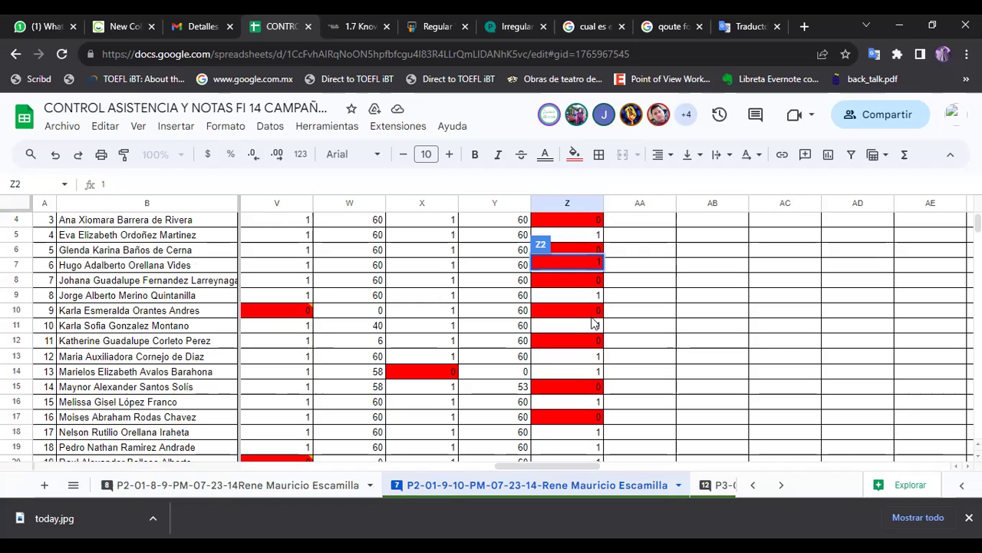
scroll(329, 373, down, 2)
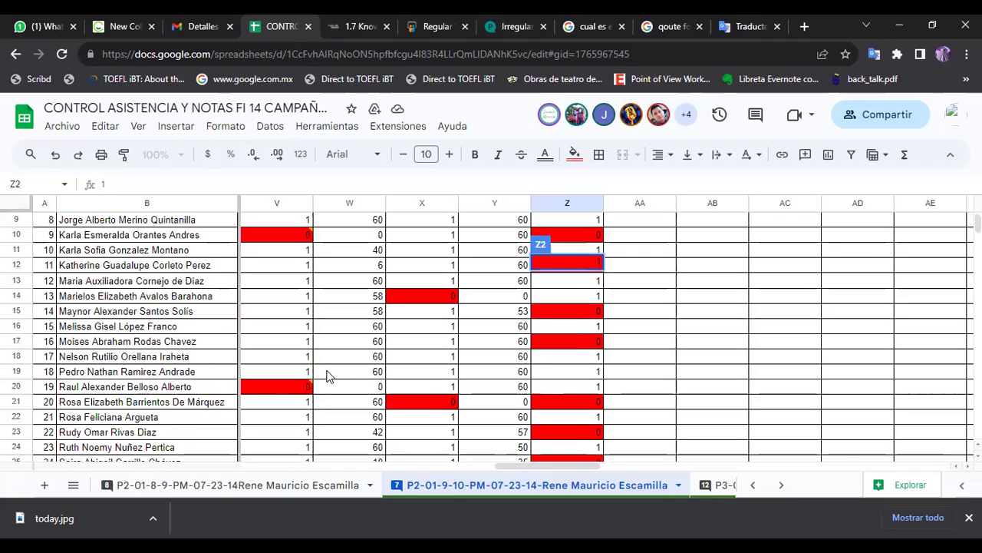
scroll(324, 377, down, 2)
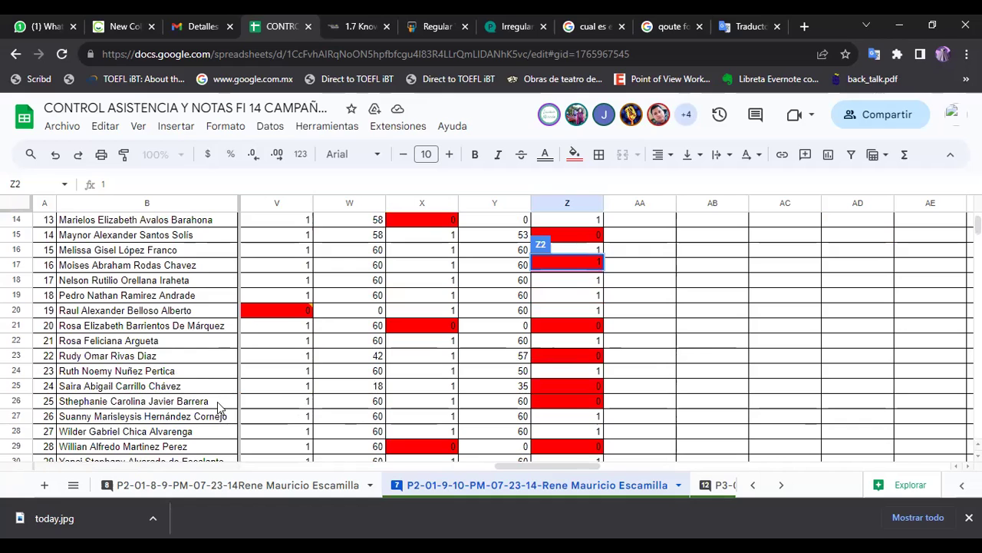
click(599, 401)
key(Delete)
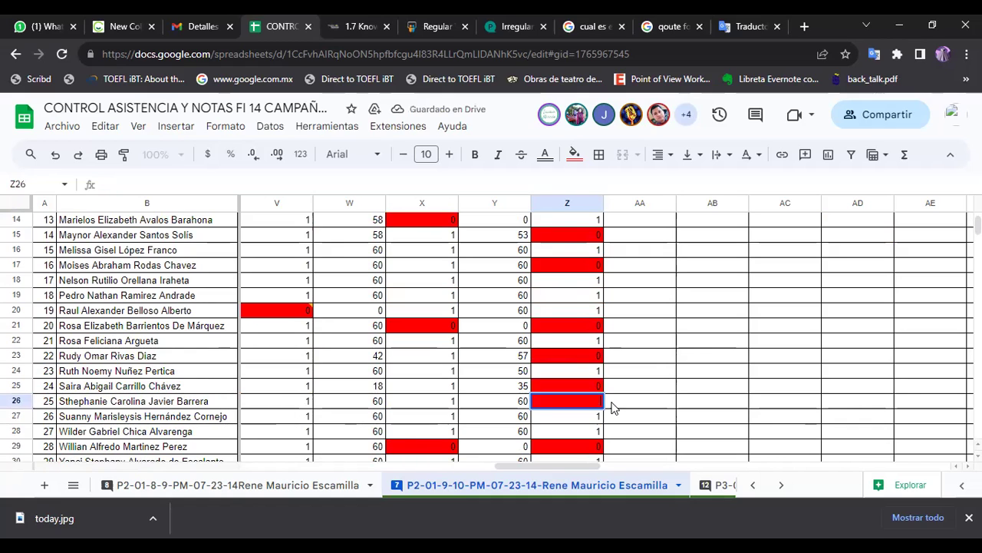
text(1)
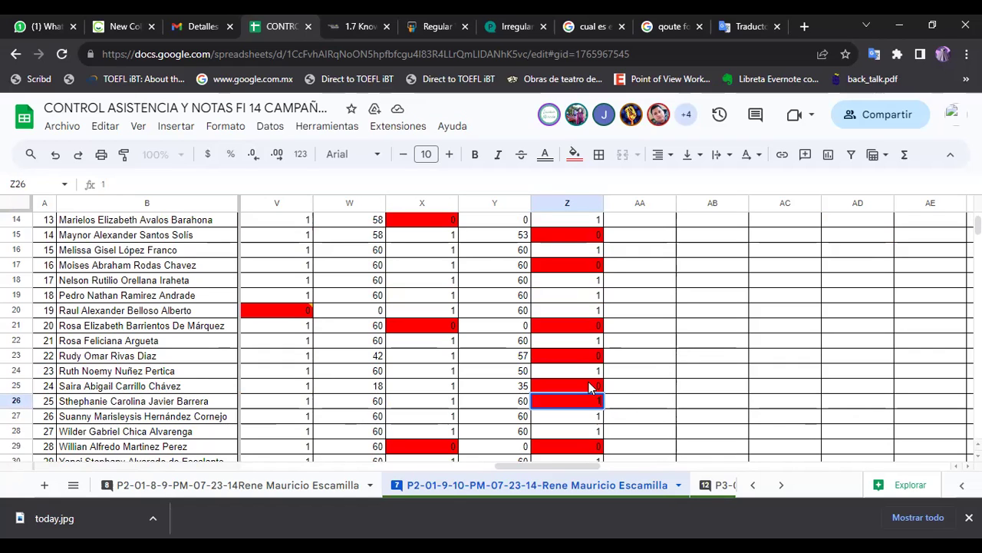
key(Up)
key(Right)
Change the jueves 27 - jul attendance of participant 24 in cell Z25 to 1
scroll(393, 333, up, 5)
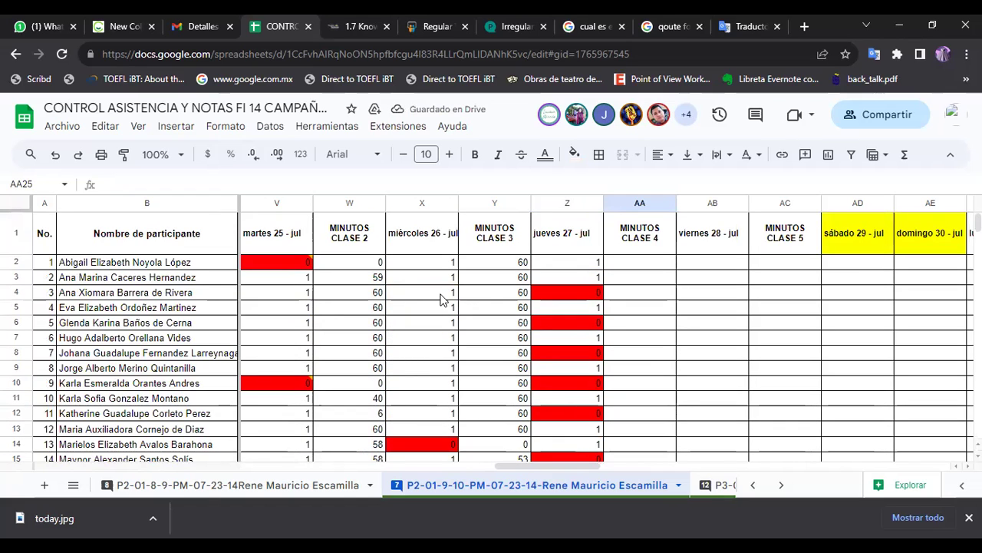
scroll(572, 286, down, 5)
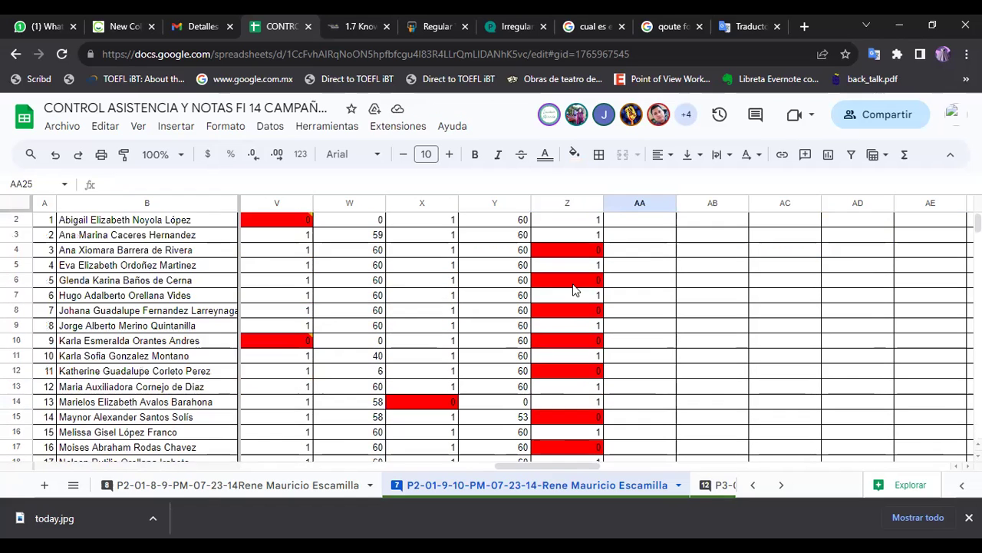
scroll(572, 304, down, 3)
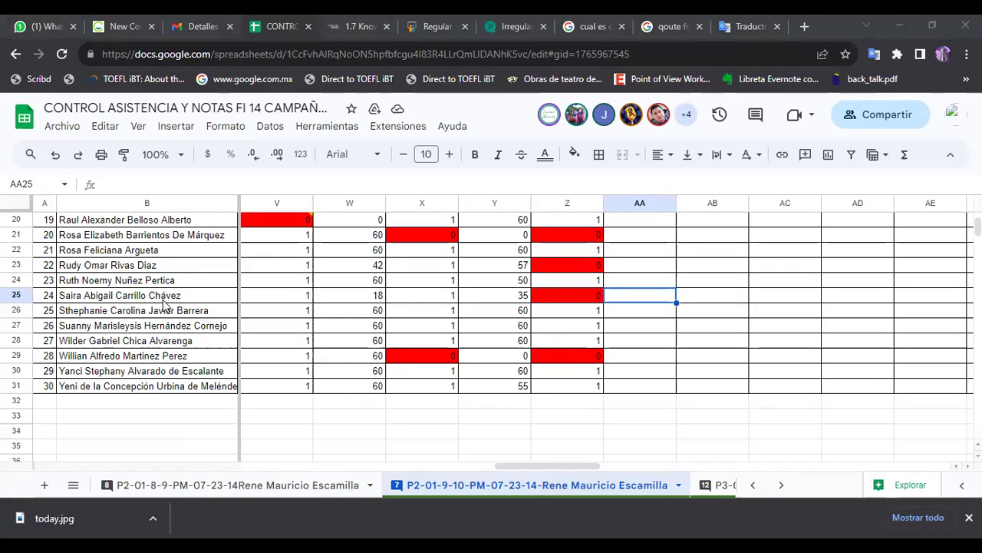
click(599, 296)
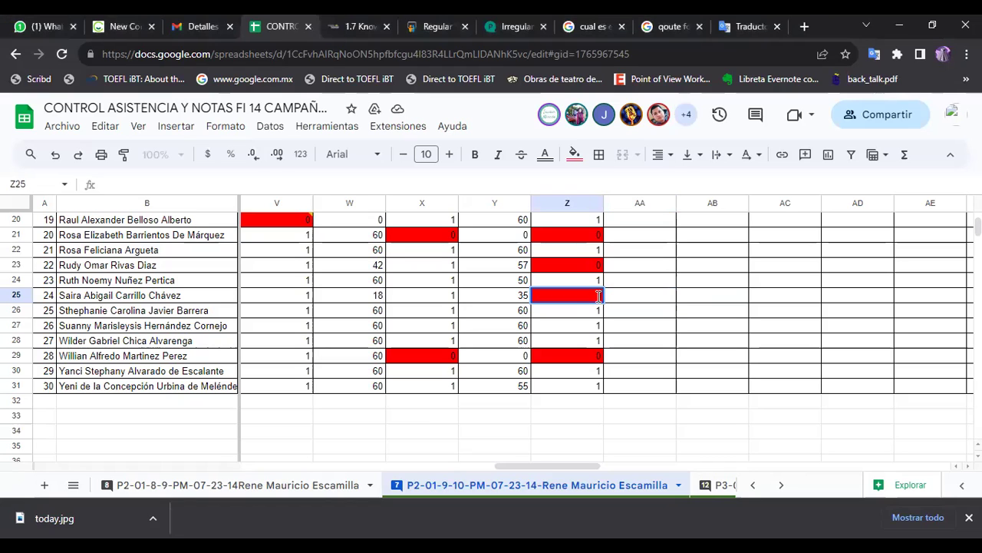
text(1)
key(Return)
Review the jueves 27 - jul attendance entries in column Z for all participants
scroll(606, 360, up, 2)
scroll(613, 376, down, 3)
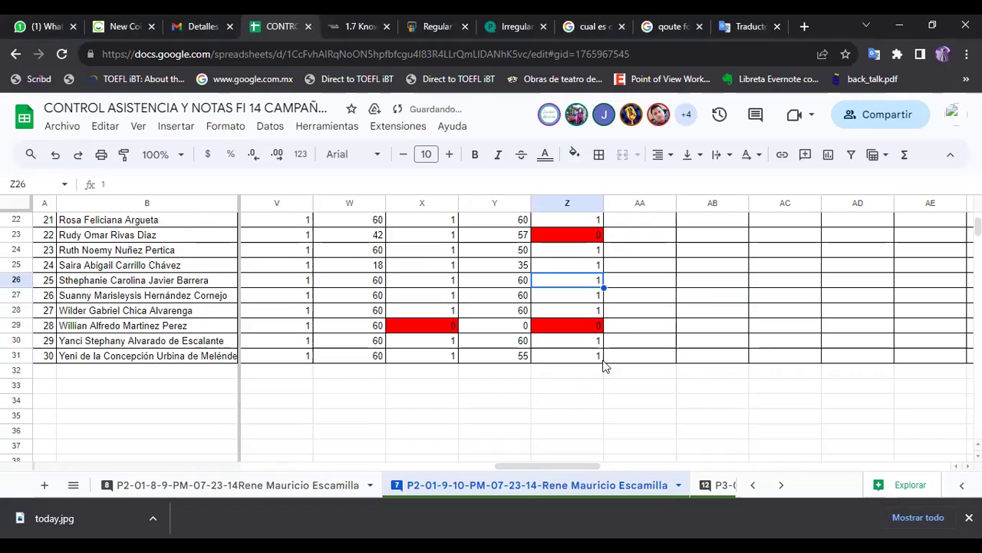
scroll(593, 329, up, 2)
scroll(589, 323, up, 2)
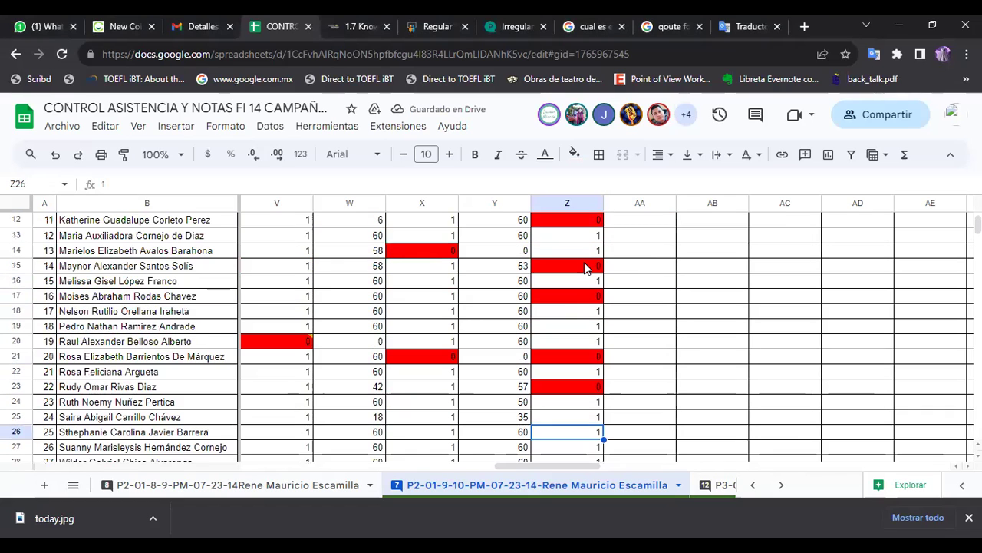
scroll(587, 276, up, 1)
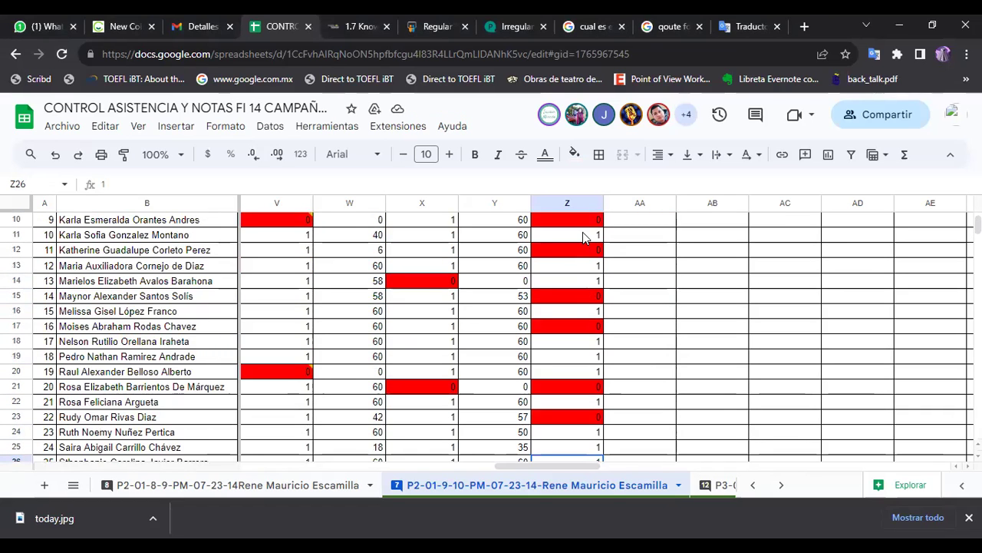
scroll(585, 248, up, 3)
scroll(587, 248, up, 1)
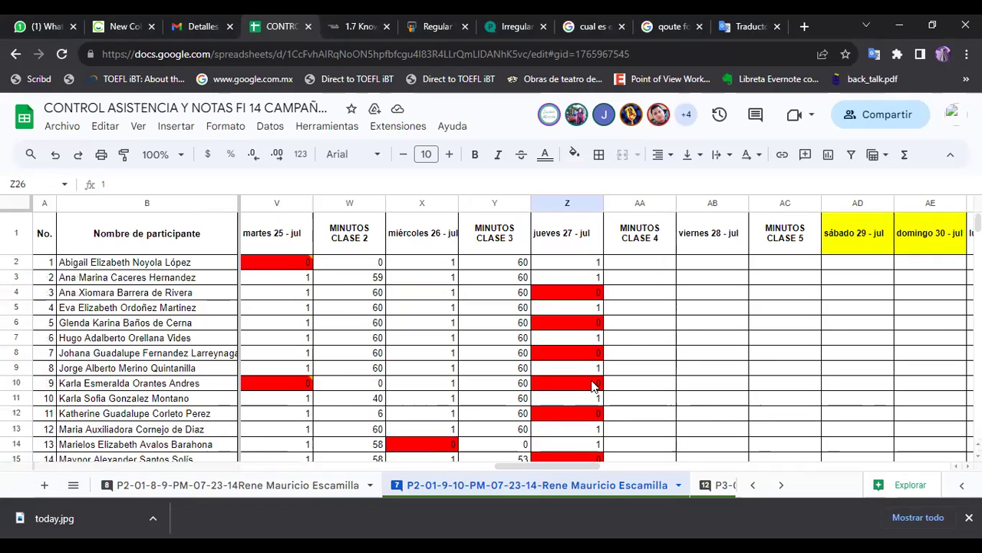
click(596, 447)
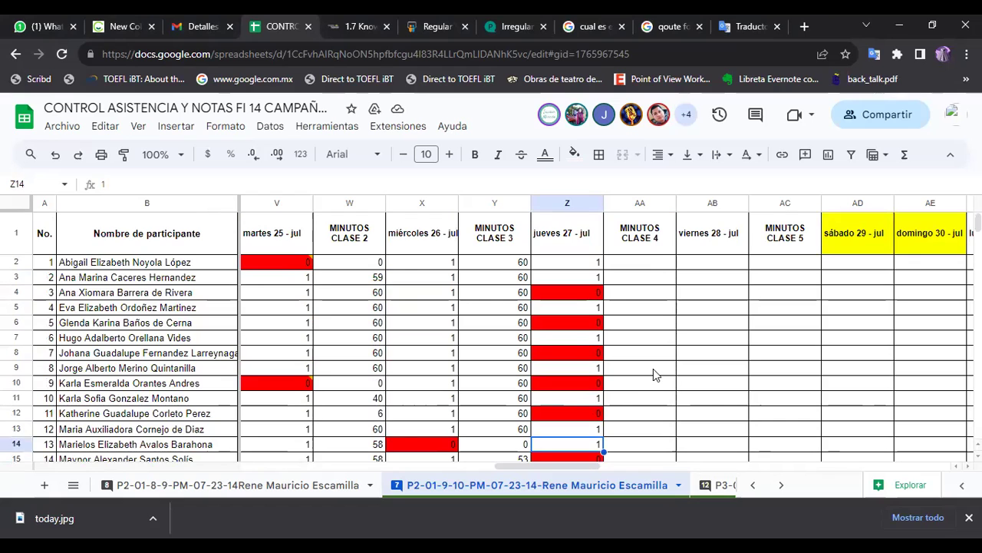
scroll(654, 371, down, 4)
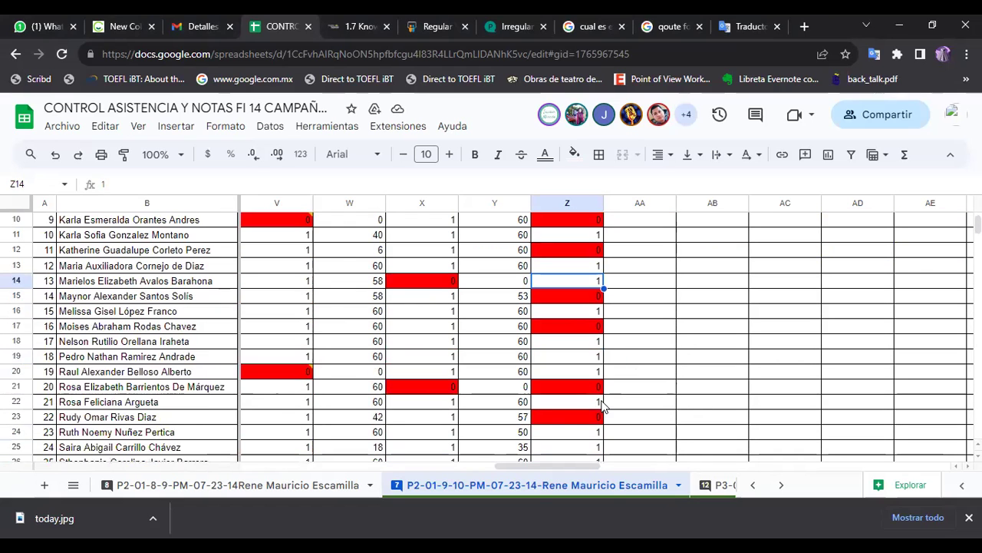
scroll(612, 384, down, 3)
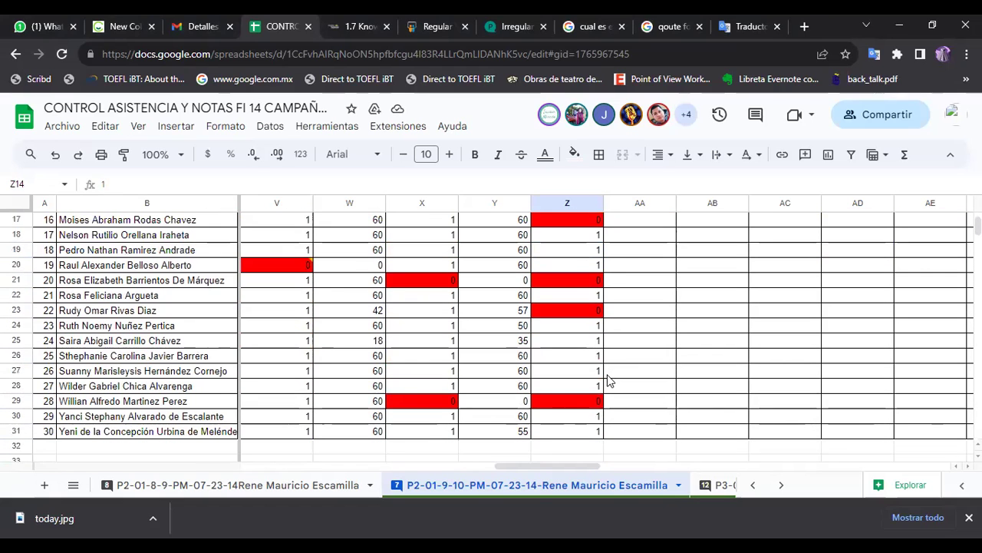
scroll(607, 377, down, 2)
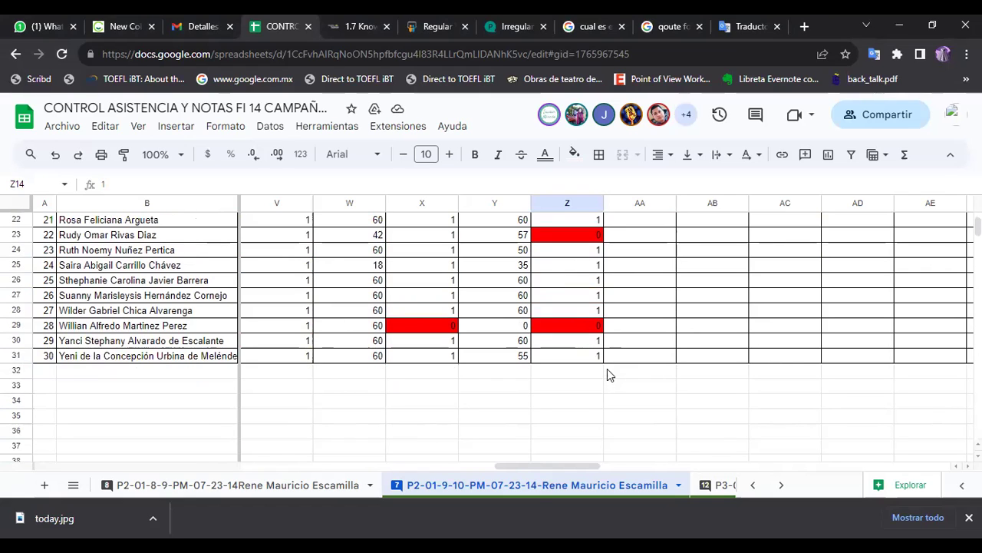
scroll(607, 368, up, 7)
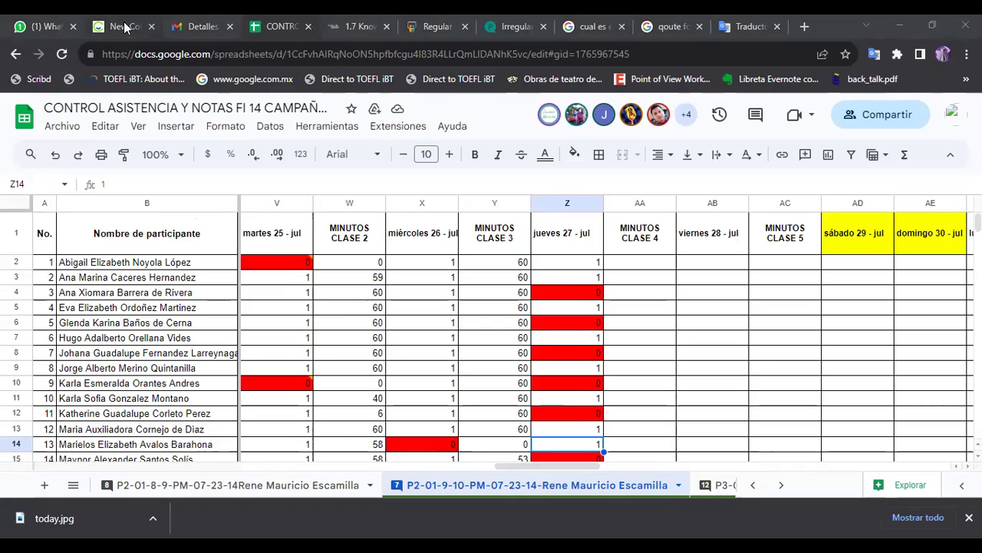
mouse_move(121, 25)
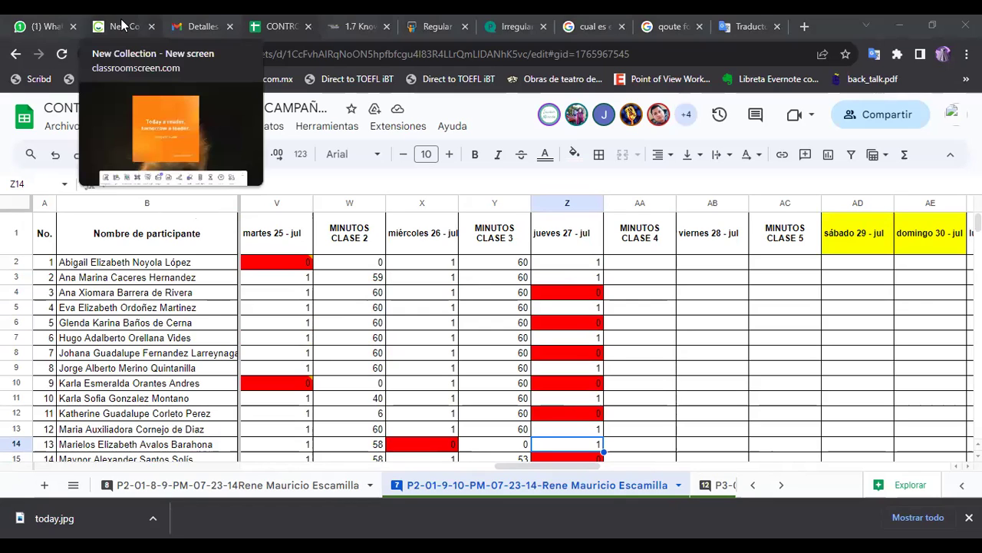
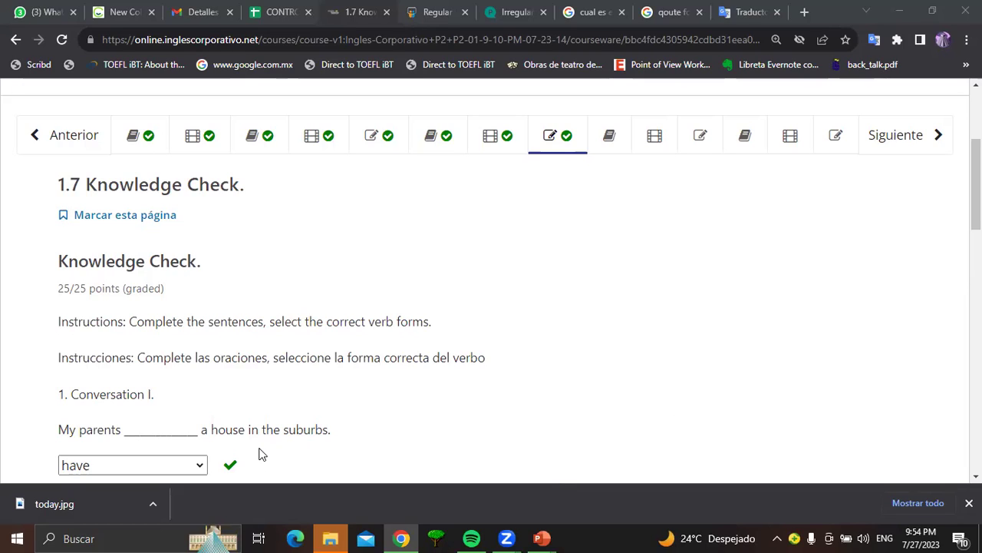
Set the three Conversation I answers of the 1.7 Knowledge Check to has, go and does
scroll(257, 436, down, 1)
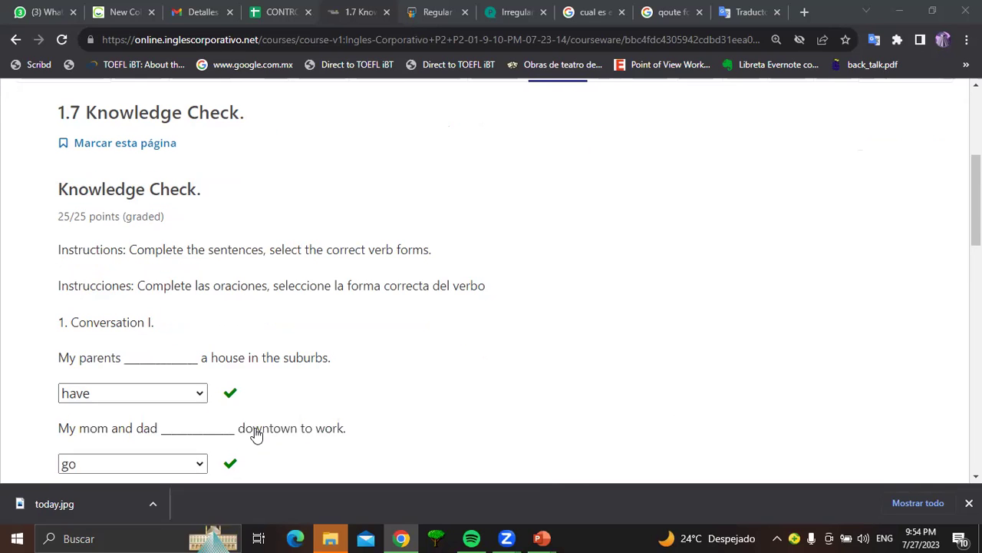
scroll(257, 435, down, 1)
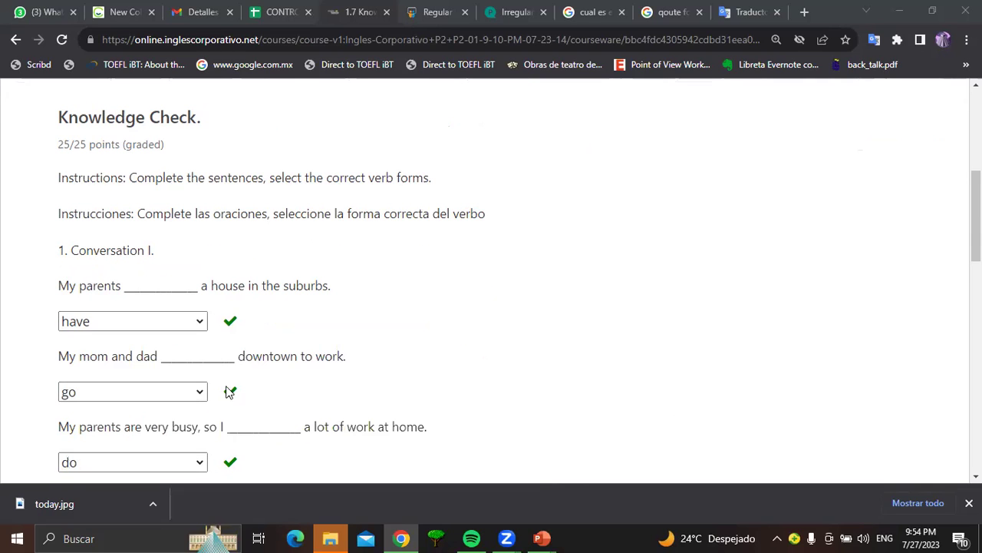
click(195, 323)
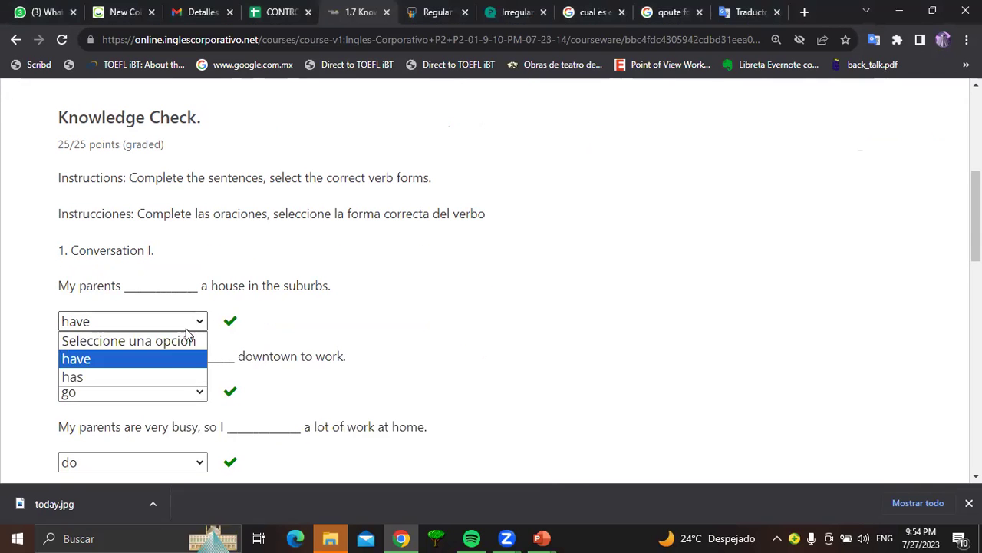
click(126, 377)
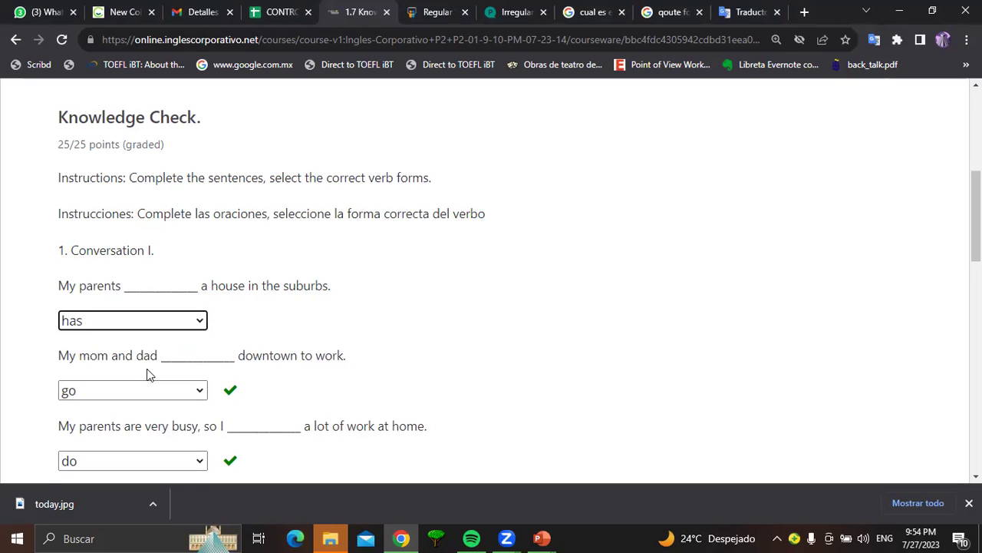
click(193, 387)
scroll(197, 386, down, 3)
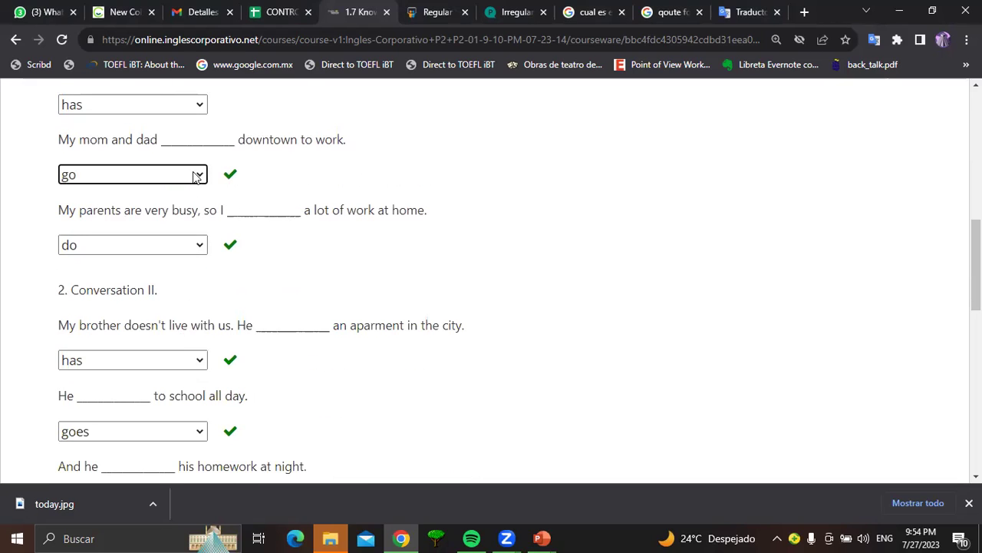
click(196, 176)
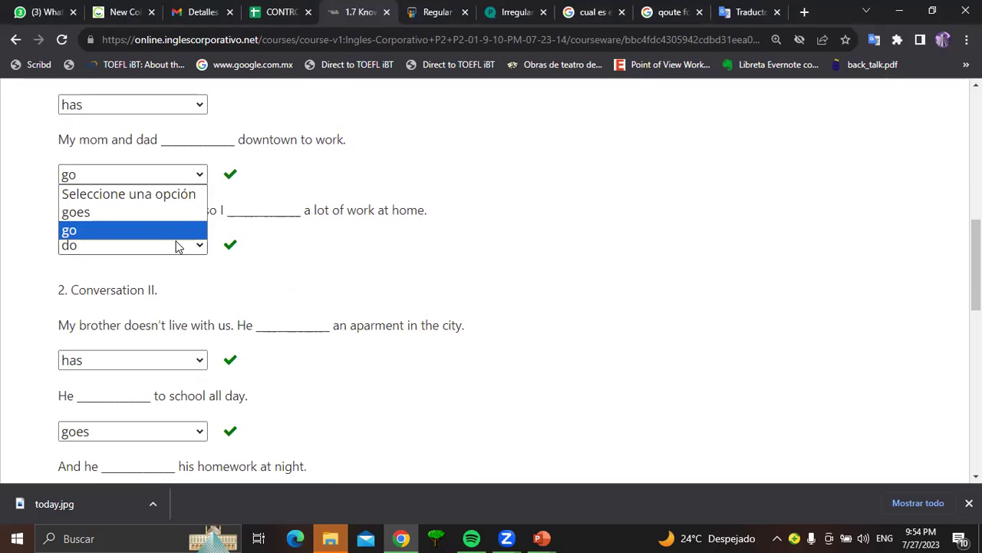
click(184, 232)
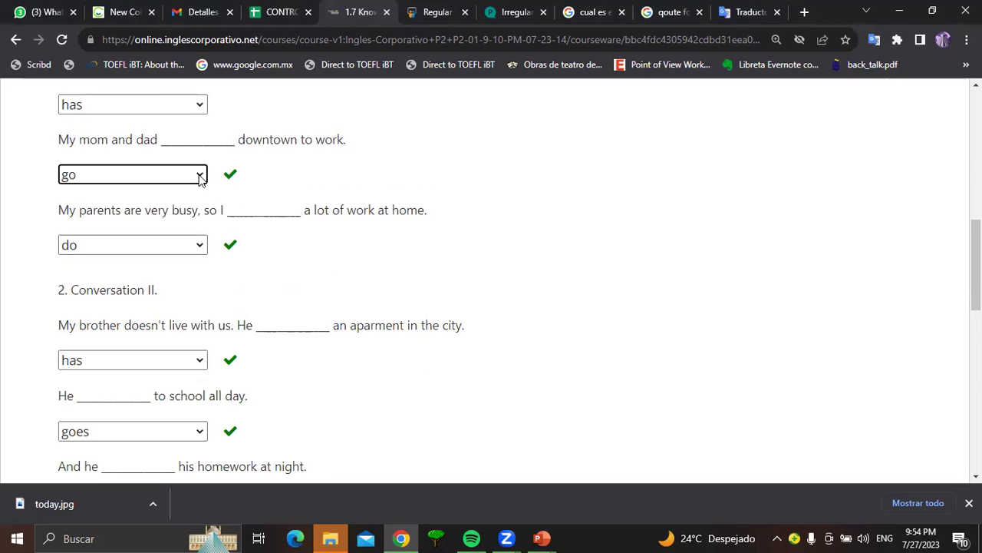
click(199, 176)
click(180, 250)
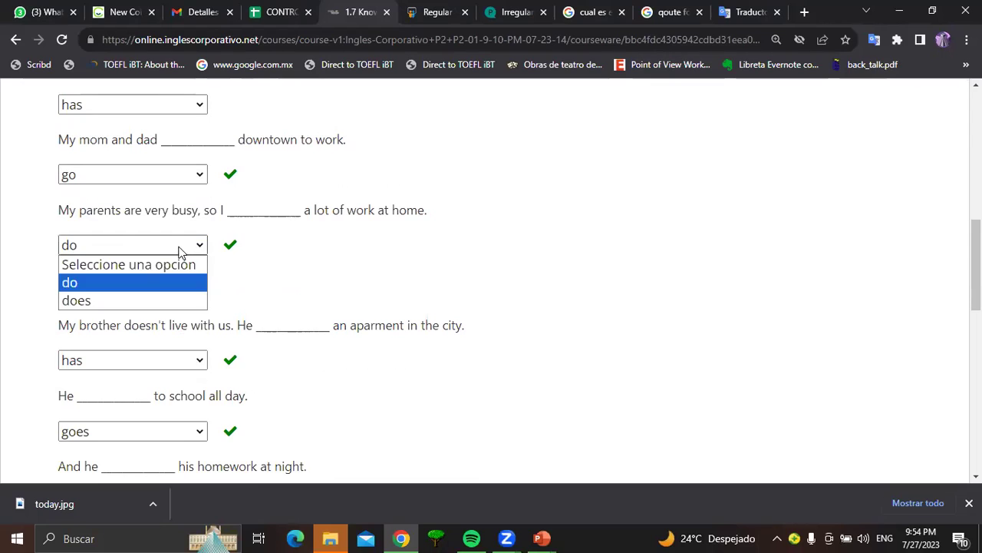
click(117, 301)
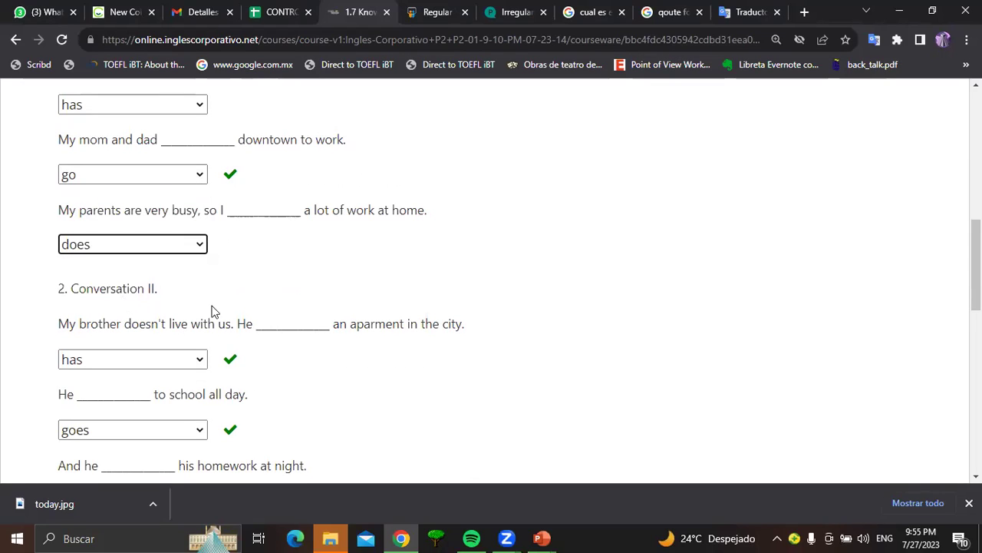
Set the three Conversation II answers of the Knowledge Check to have, go and do
click(201, 361)
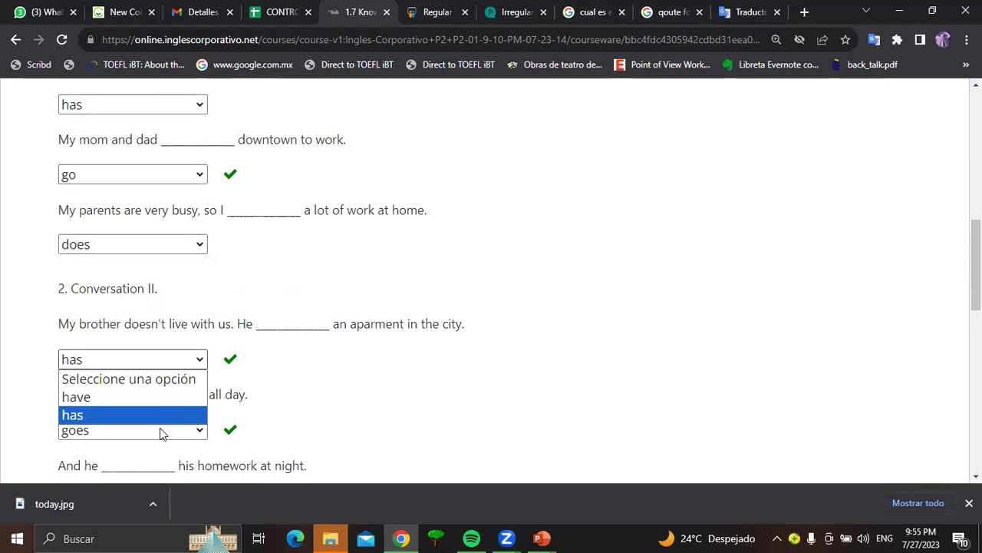
click(158, 433)
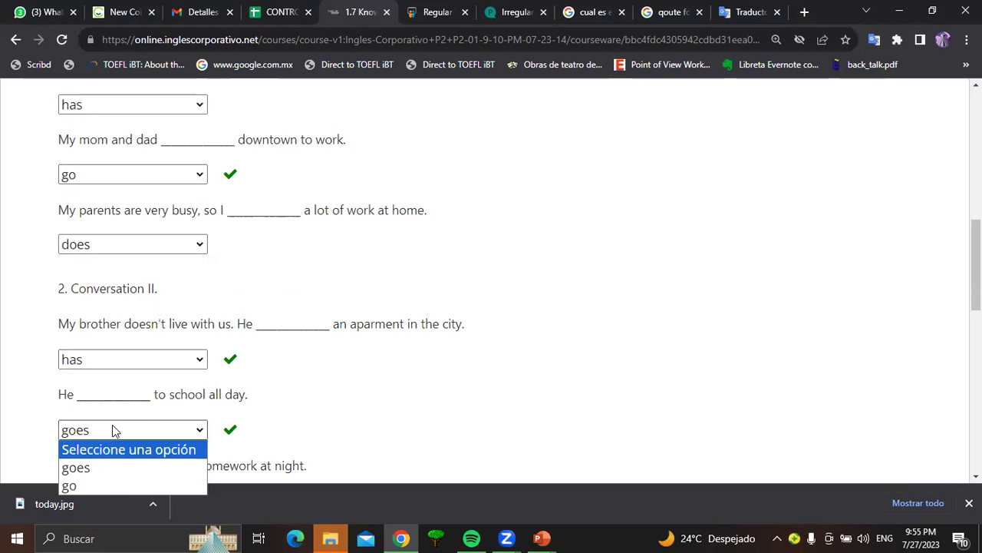
click(202, 360)
click(145, 397)
scroll(197, 379, down, 3)
click(204, 215)
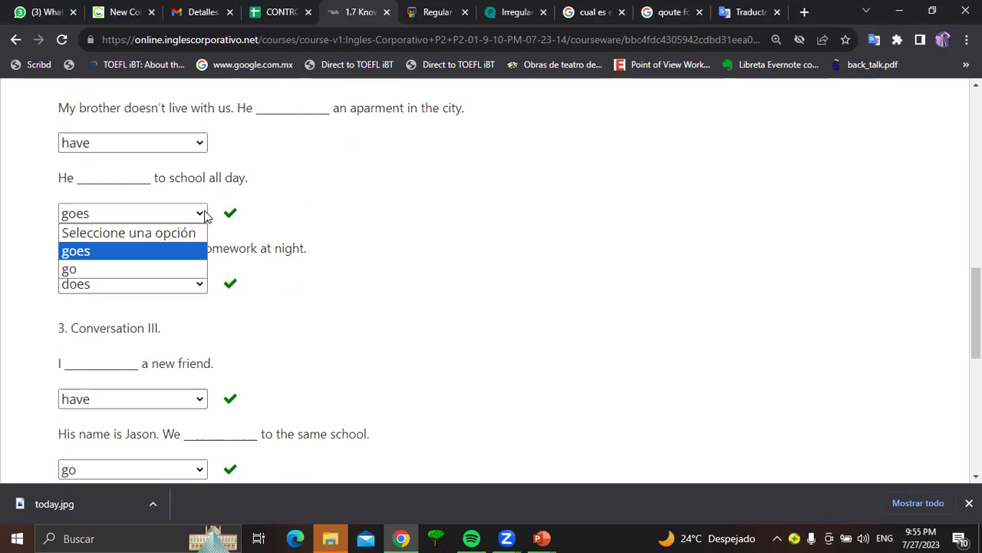
click(195, 255)
click(194, 215)
click(160, 269)
click(203, 284)
click(153, 311)
Set the first two Conversation III answers of the Knowledge Check to has and goes
click(197, 402)
scroll(185, 294, down, 2)
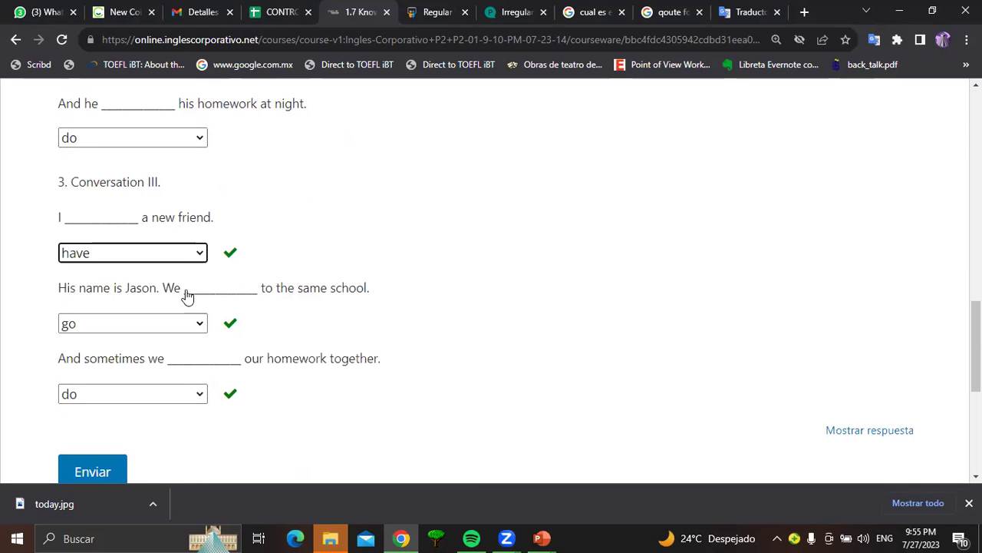
click(196, 253)
click(139, 309)
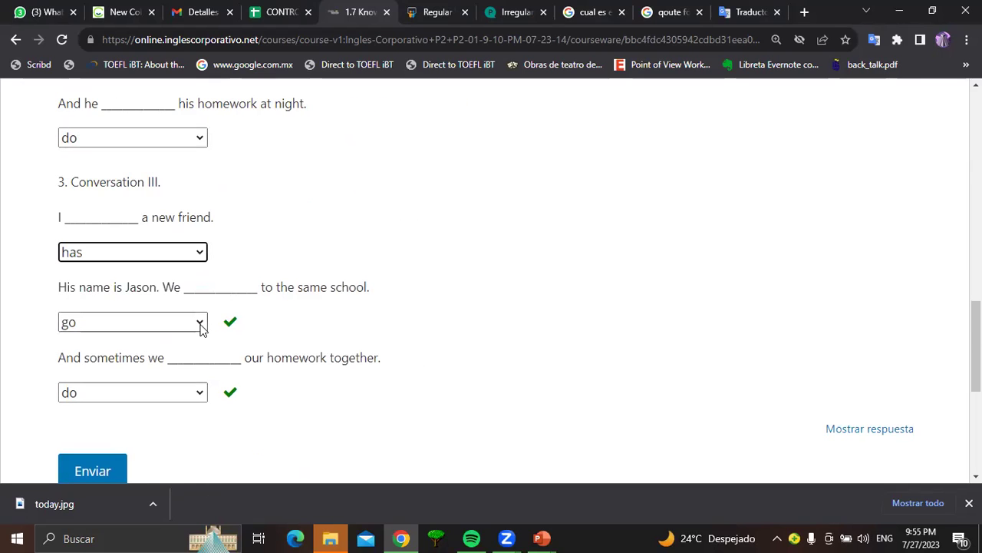
click(201, 328)
click(177, 362)
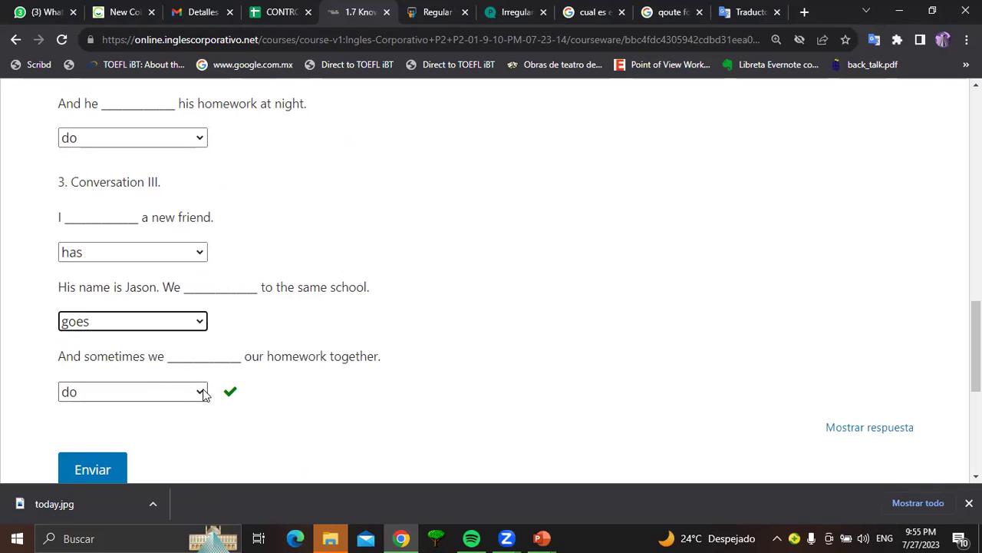
Set the third Conversation III answer of the Knowledge Check, about doing homework together, to does
click(203, 393)
click(165, 443)
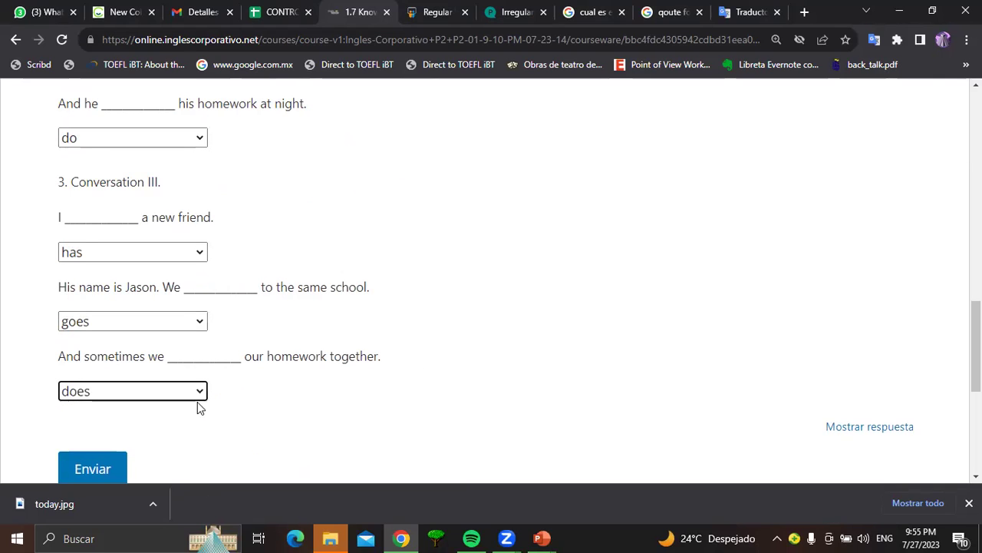
scroll(201, 401, up, 9)
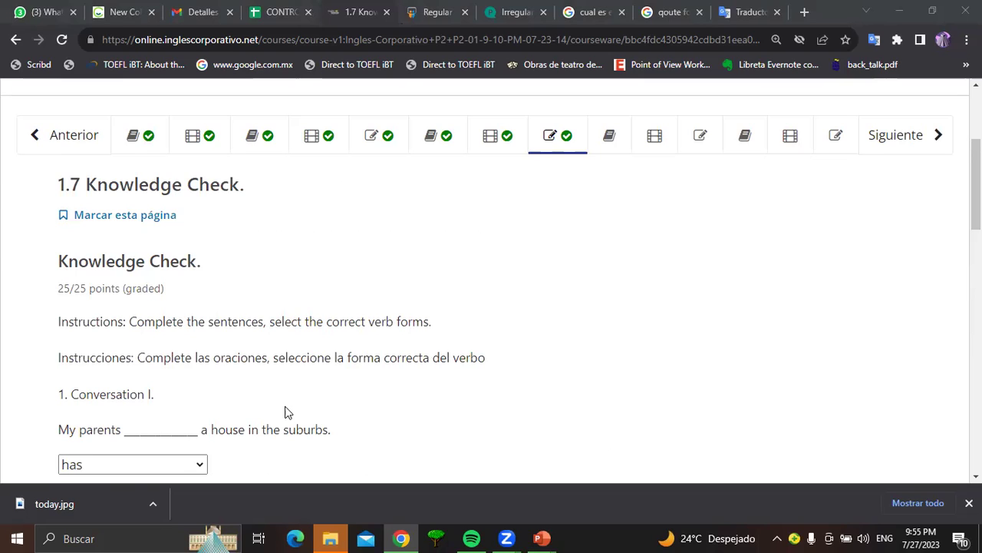
scroll(283, 413, up, 3)
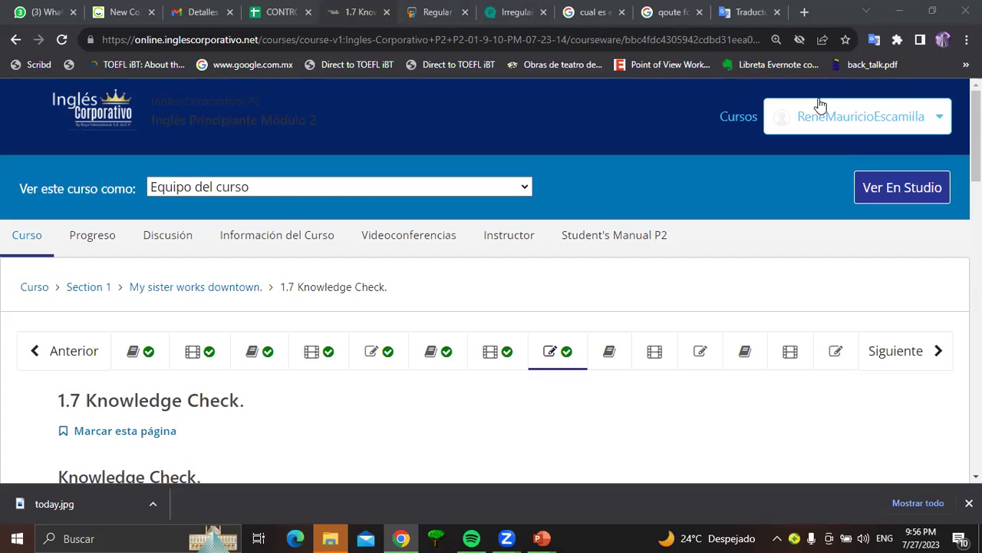
scroll(408, 280, down, 2)
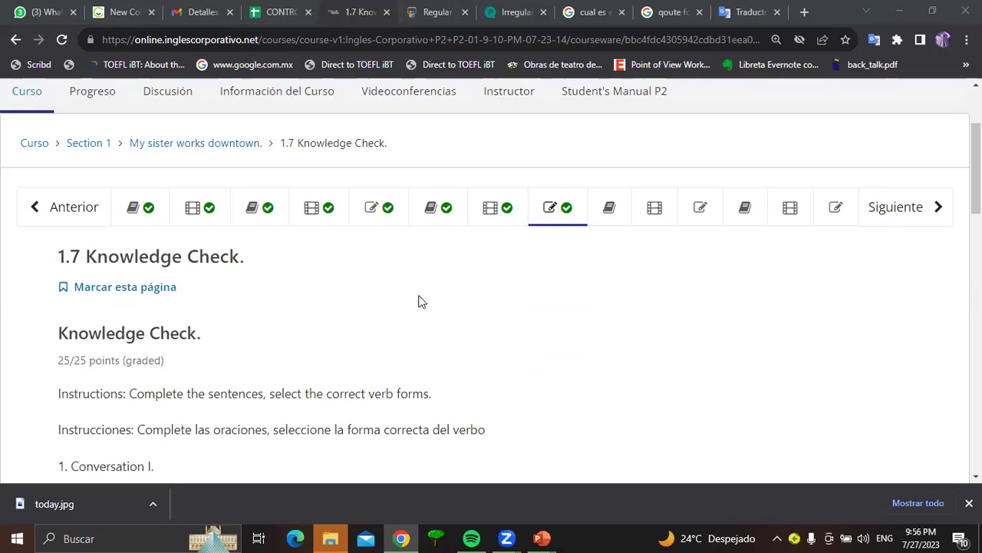
scroll(465, 280, up, 2)
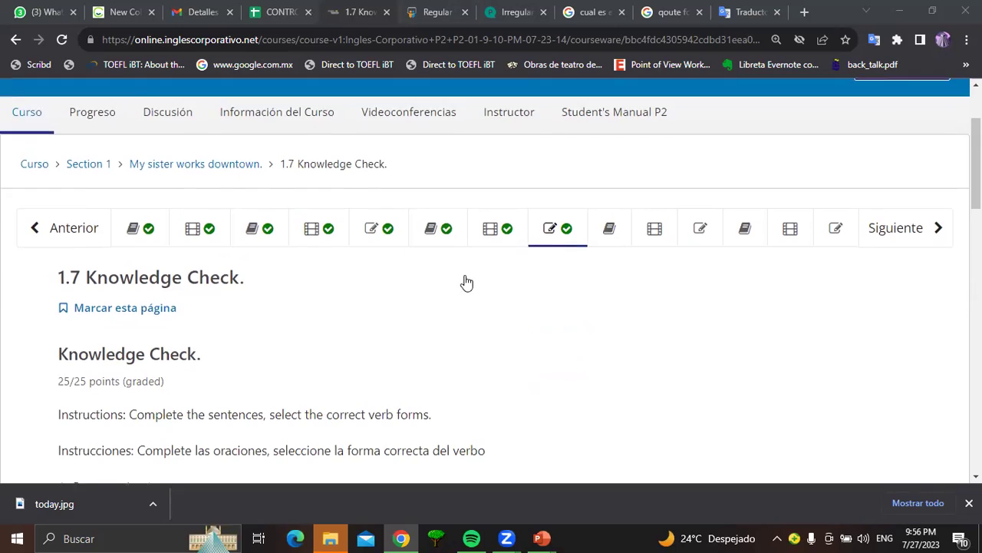
scroll(464, 270, down, 1)
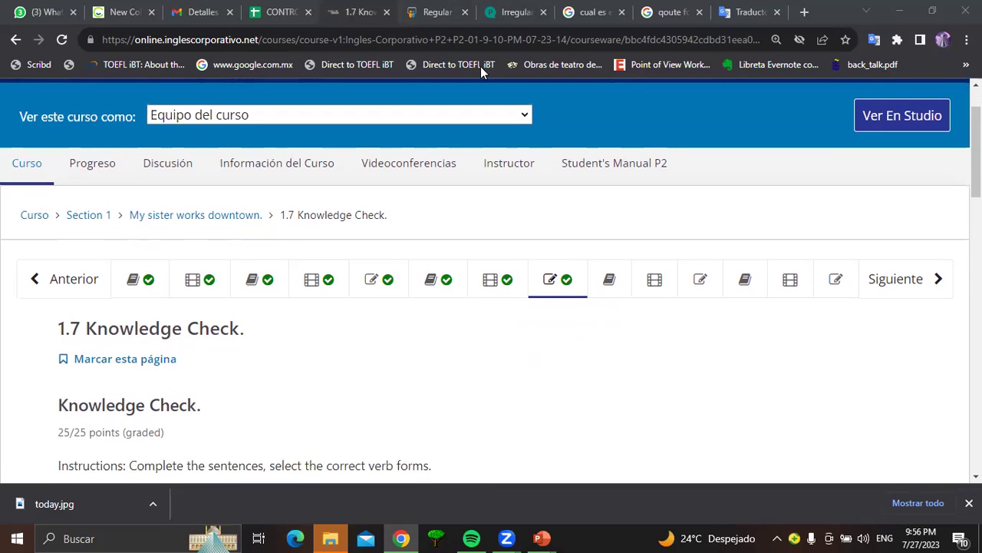
Answer the three Conversation I sentences of the Knowledge Check with have, go and do
scroll(428, 311, down, 4)
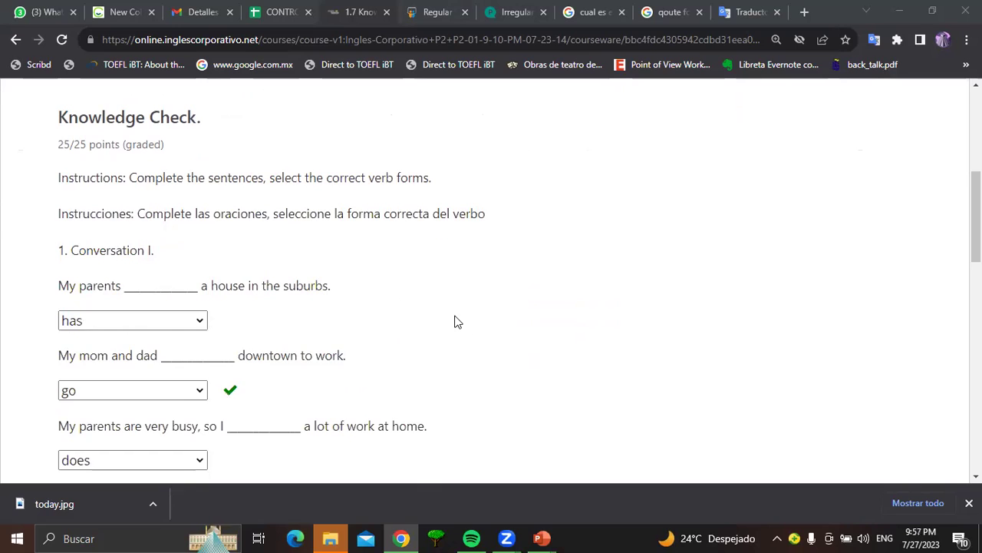
scroll(454, 321, down, 1)
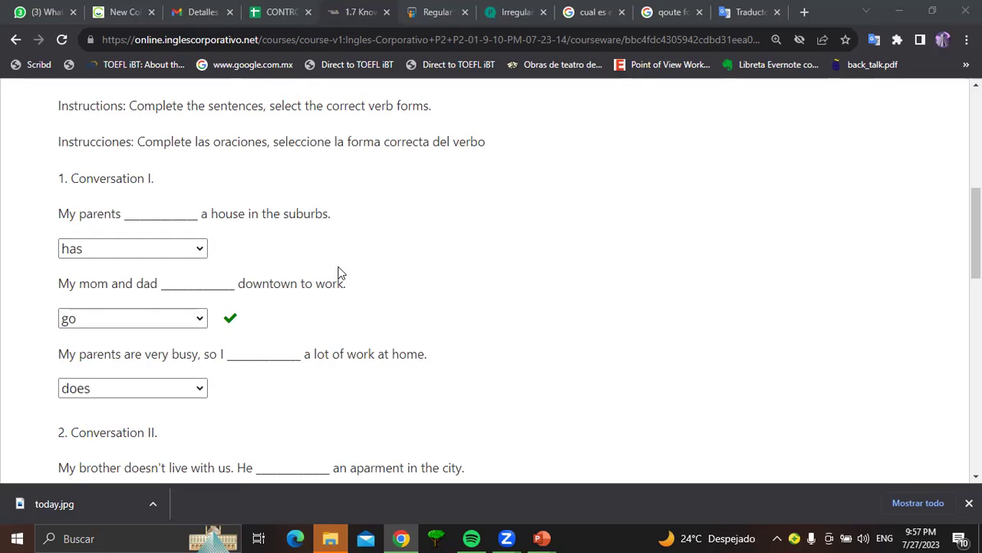
click(199, 250)
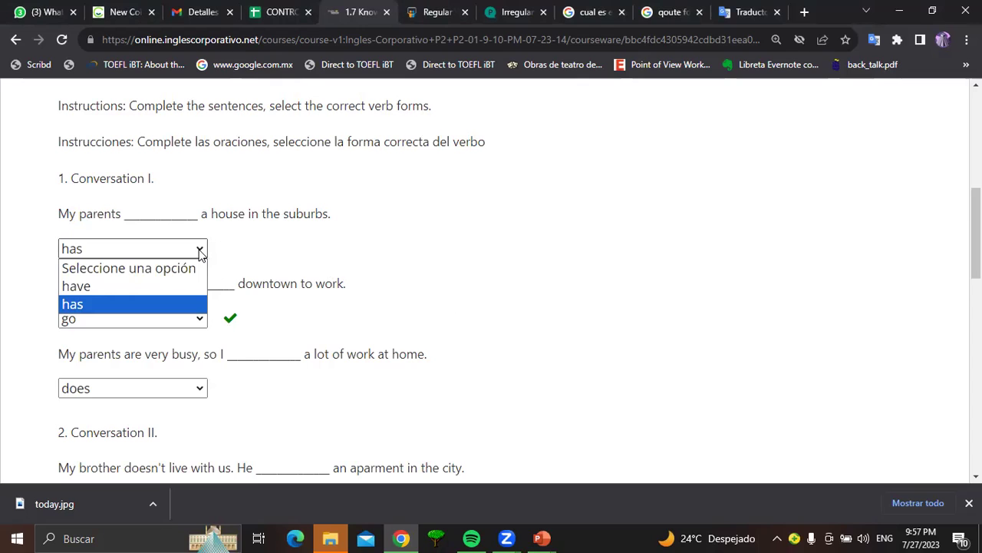
click(138, 287)
scroll(215, 292, down, 1)
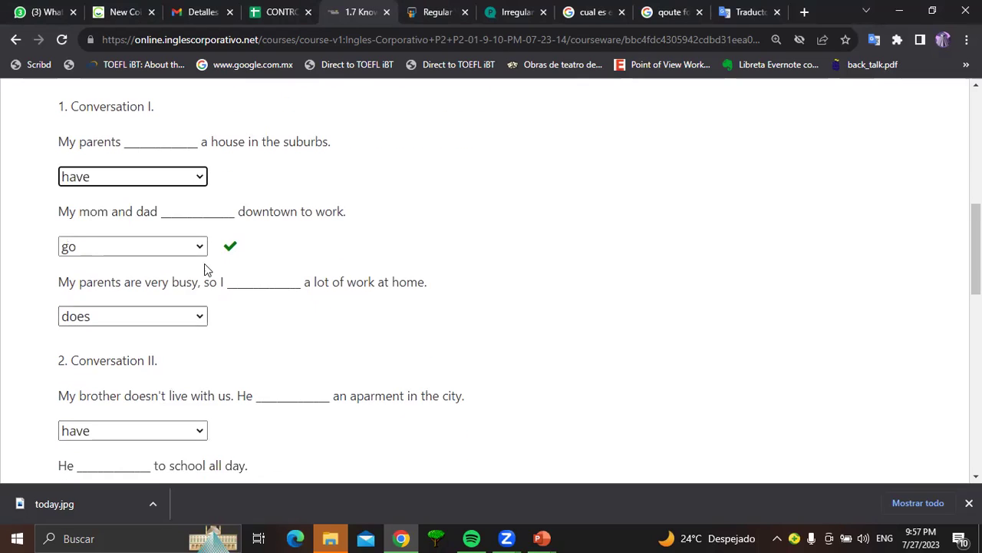
click(199, 250)
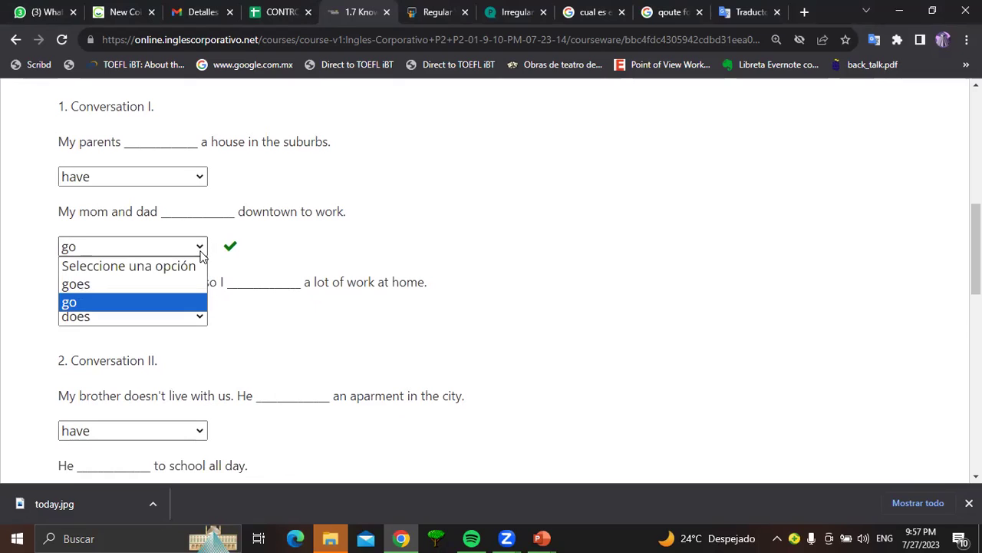
click(165, 301)
scroll(305, 274, down, 1)
scroll(305, 274, down, 2)
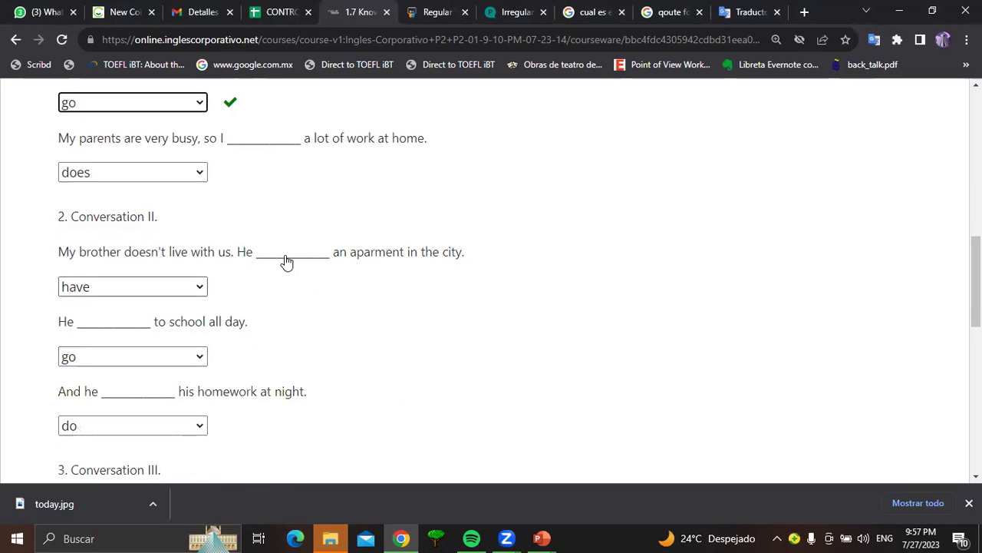
click(198, 179)
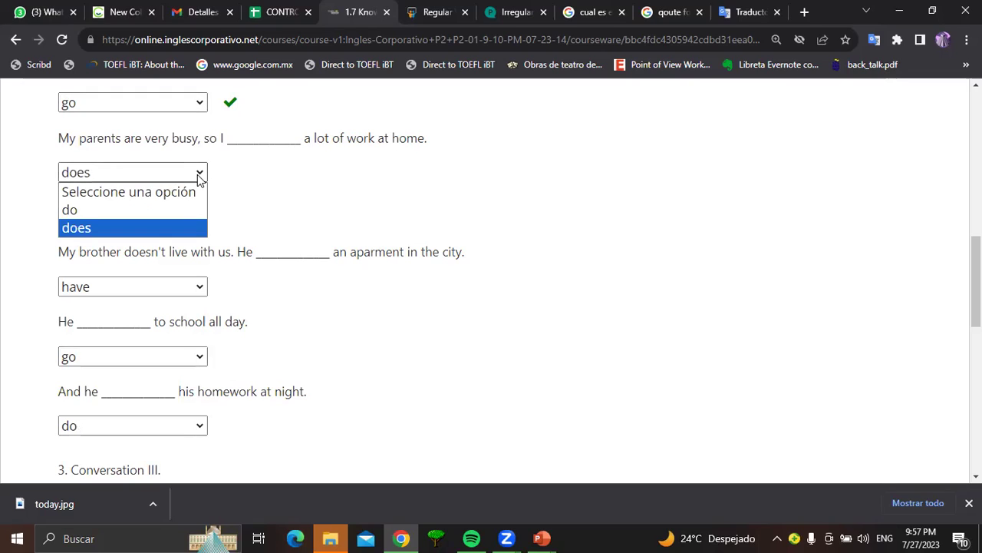
click(177, 210)
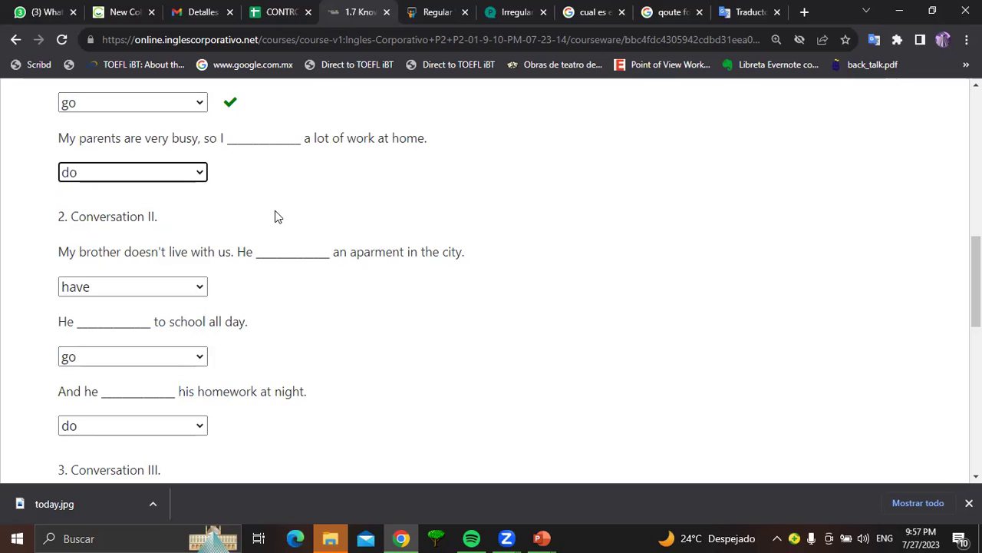
Answer the three Conversation II sentences of the Knowledge Check with has, goes and does
scroll(275, 210, down, 1)
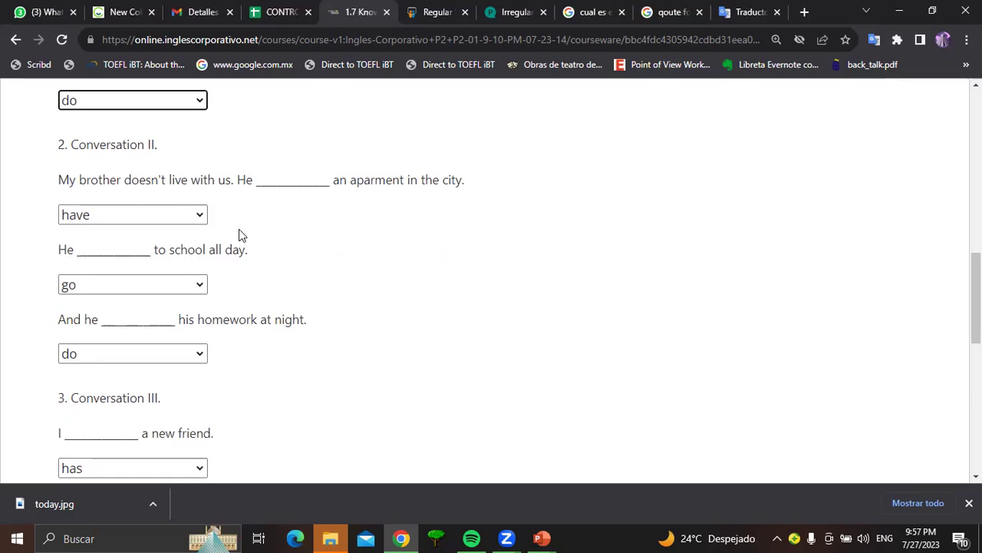
click(203, 223)
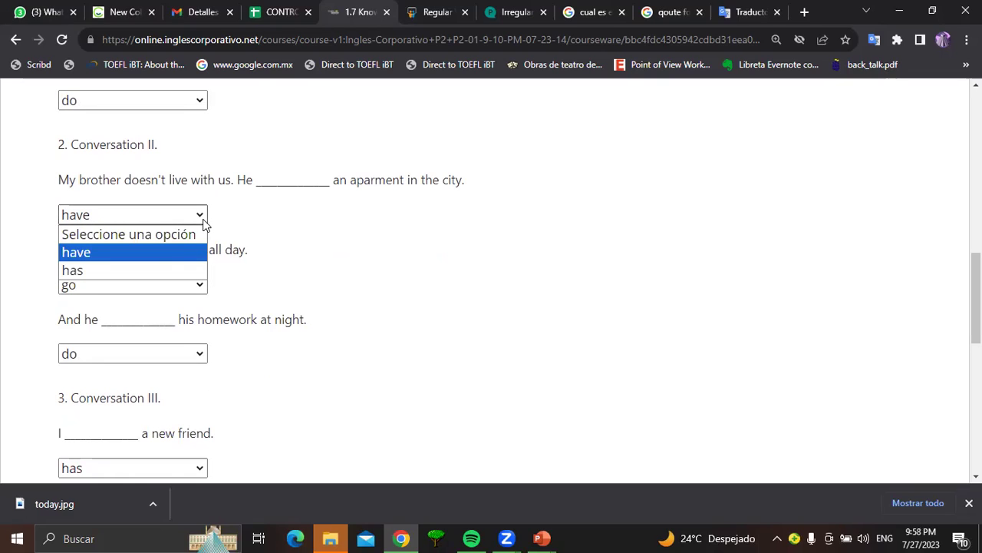
click(160, 264)
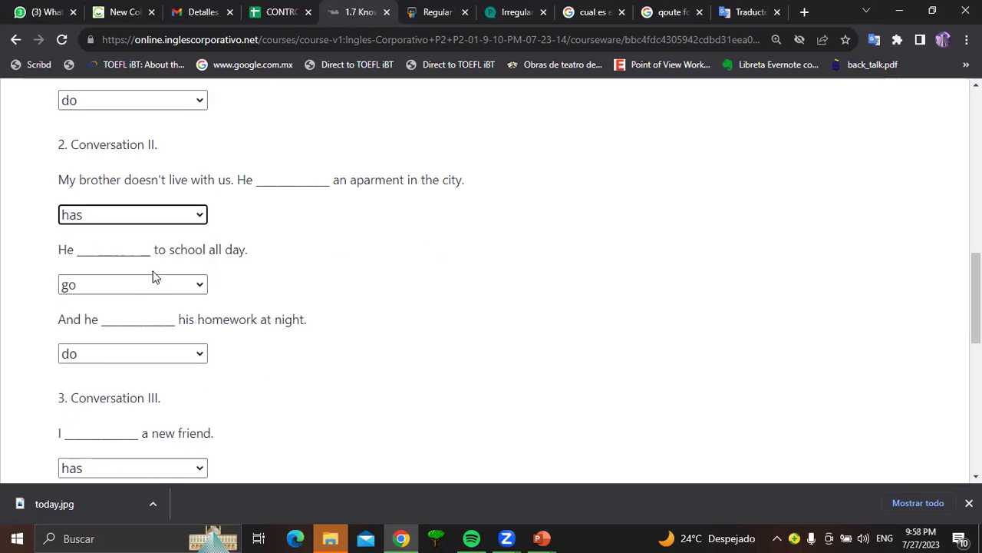
click(200, 286)
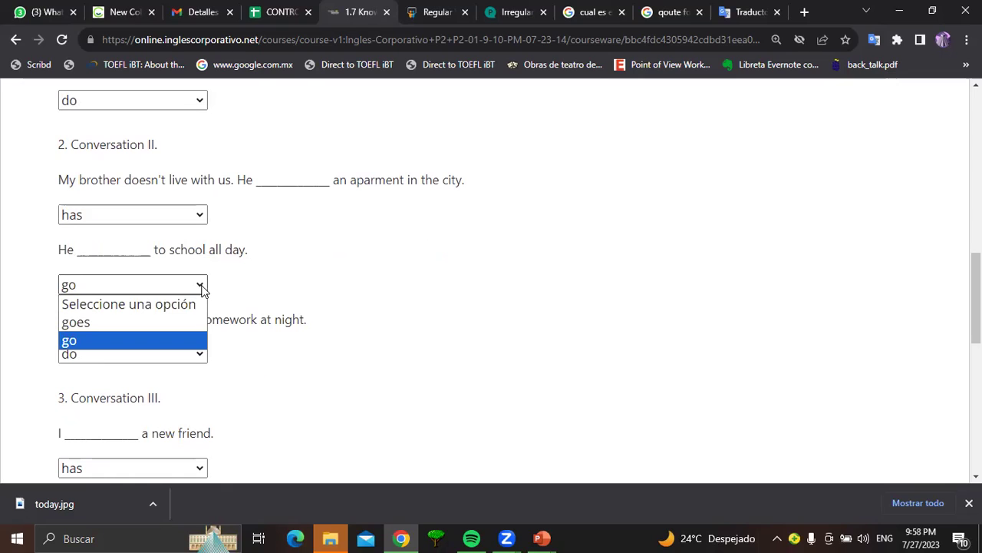
click(116, 323)
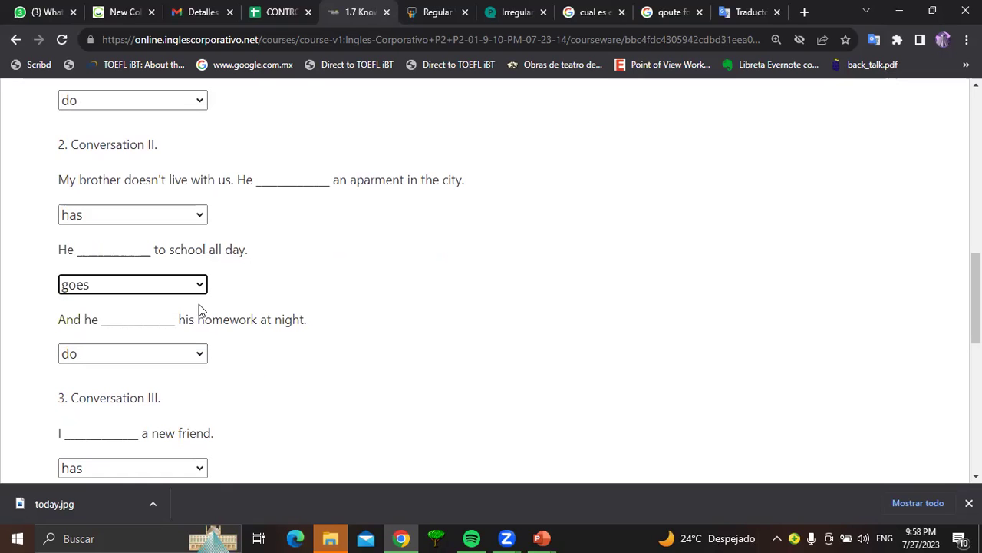
scroll(271, 289, down, 2)
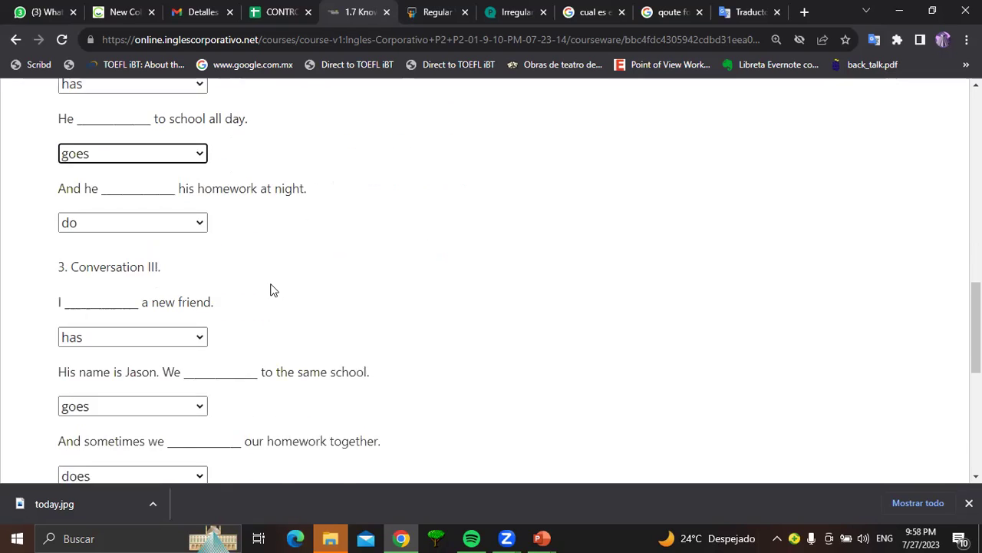
click(200, 211)
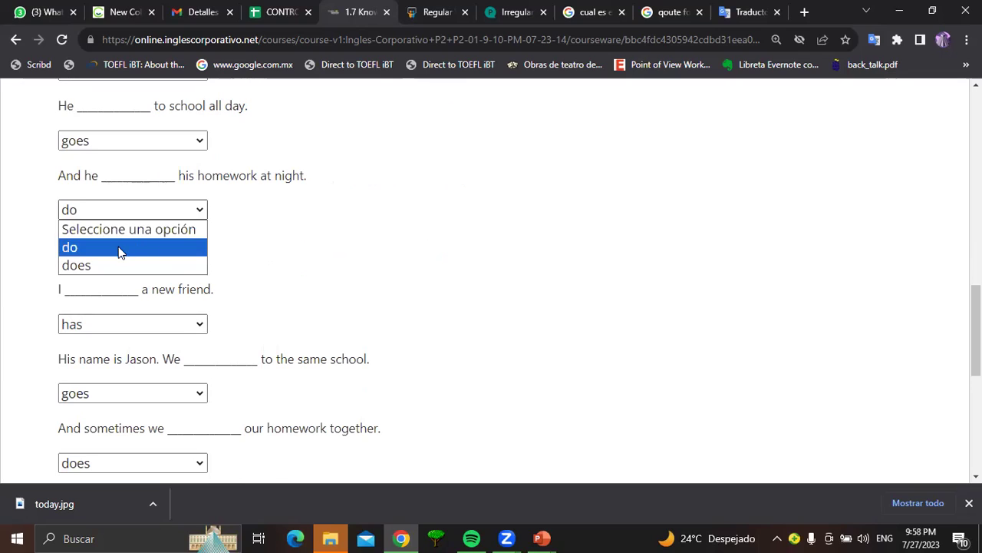
click(98, 266)
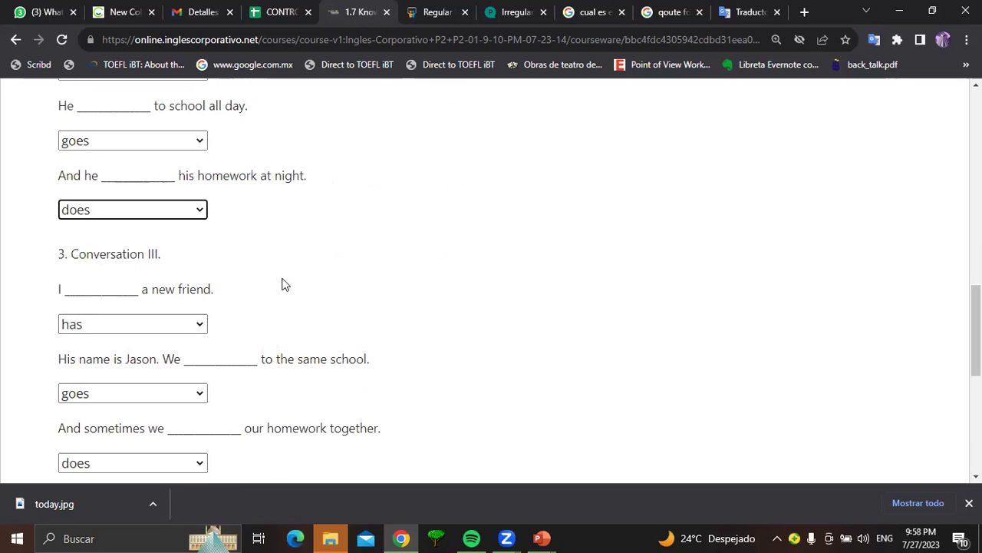
Answer the three Conversation III sentences of the Knowledge Check with have, go and do
scroll(266, 296, down, 1)
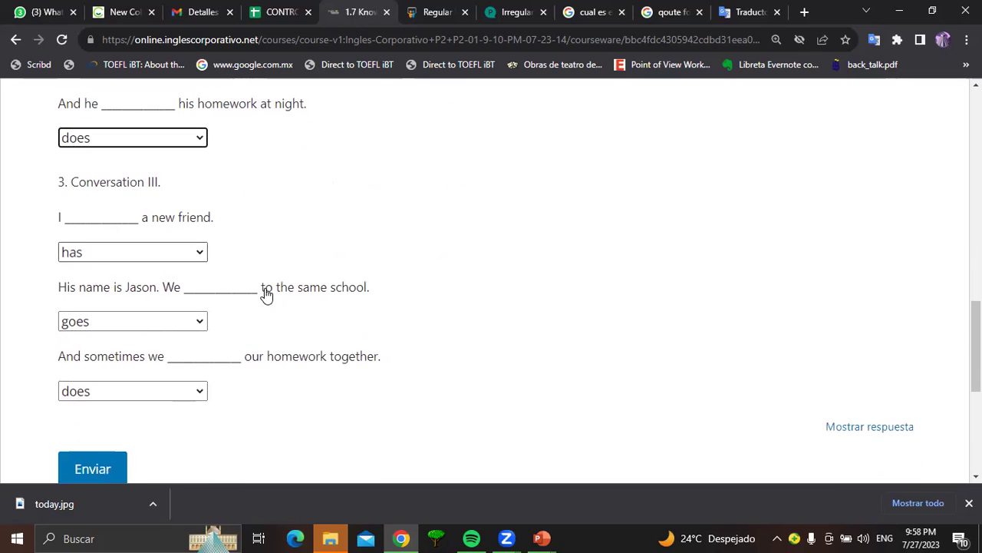
click(200, 254)
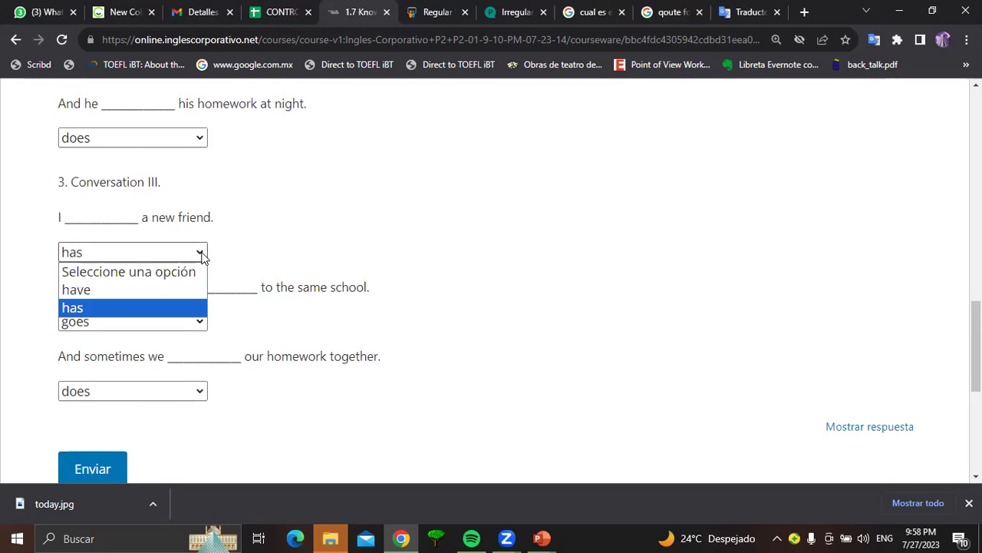
click(131, 290)
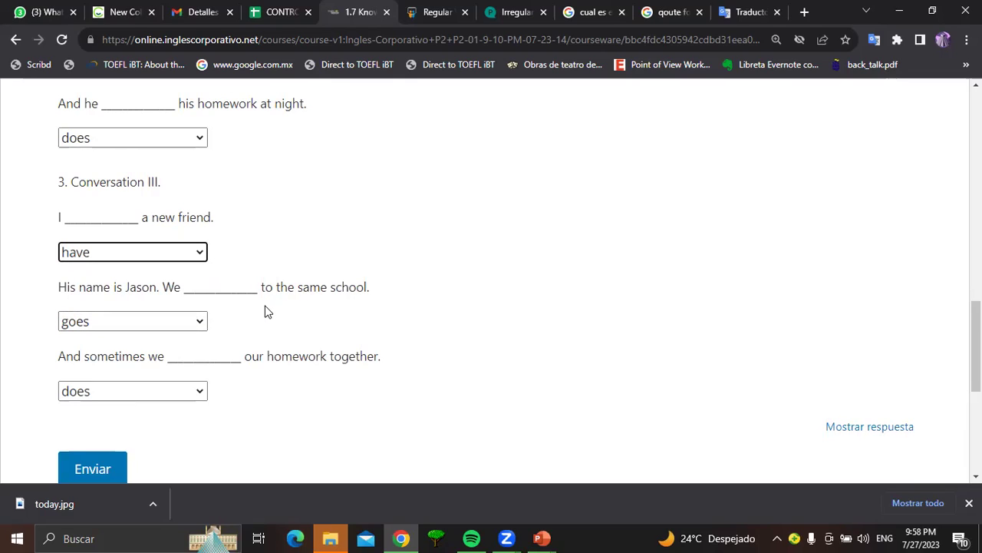
click(198, 322)
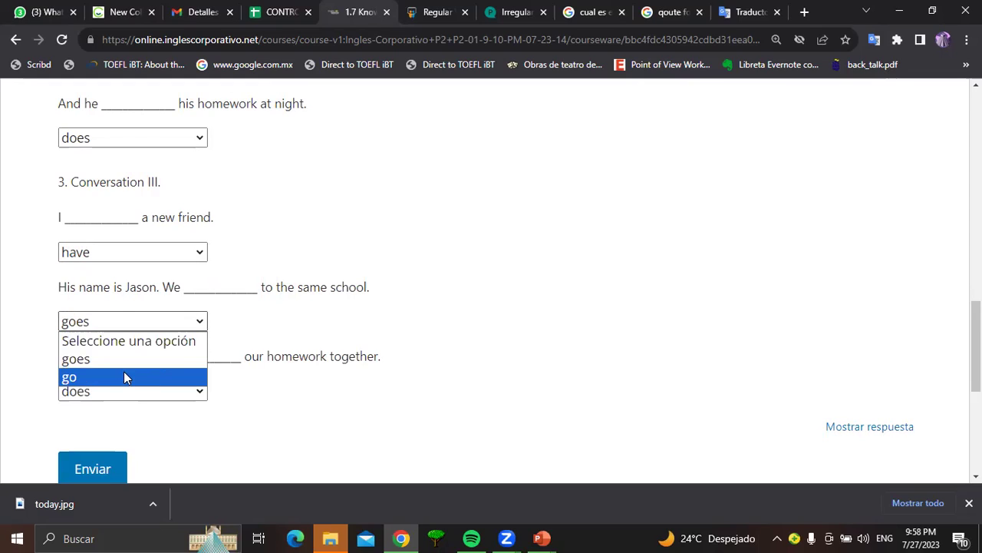
click(78, 376)
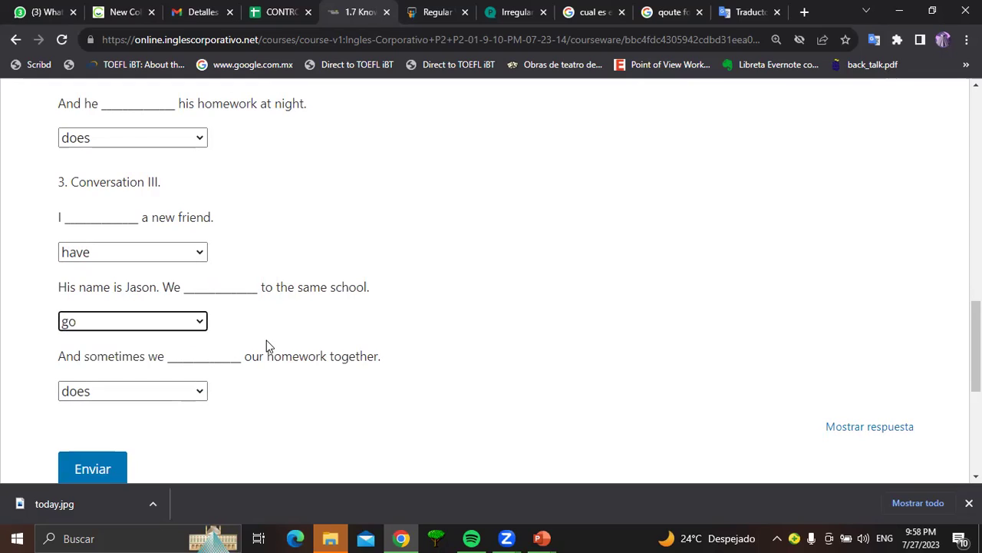
click(197, 392)
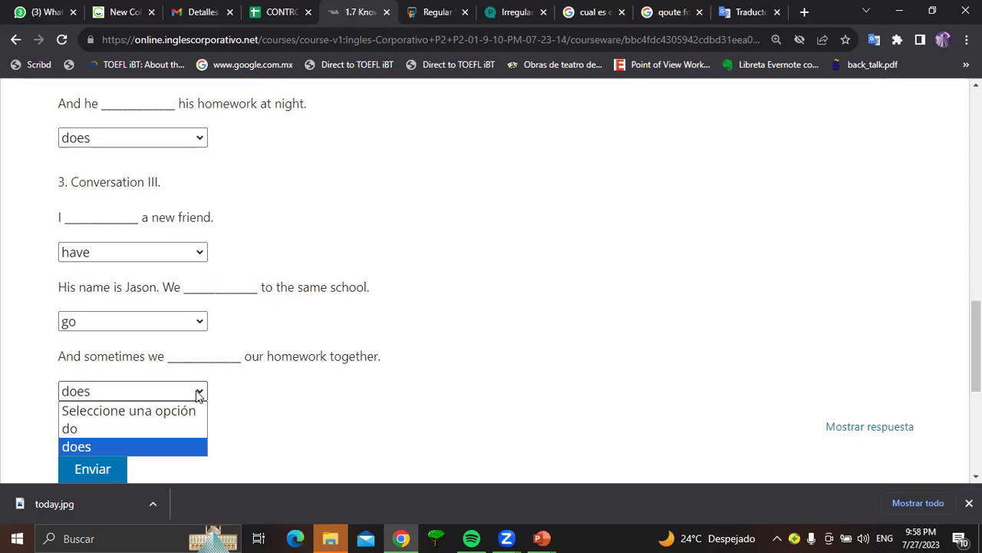
click(165, 430)
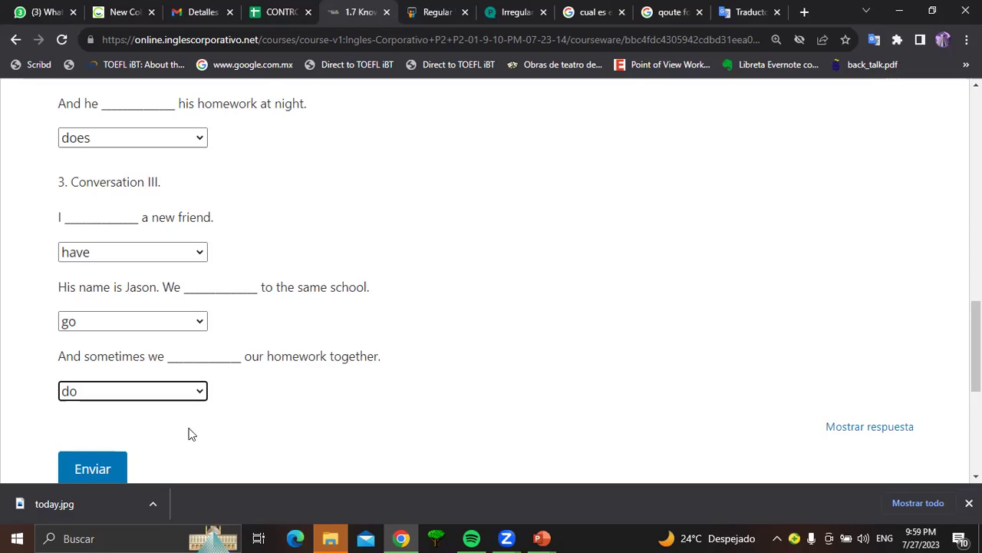
Submit the Knowledge Check answers and review the marking of all three conversations
click(90, 469)
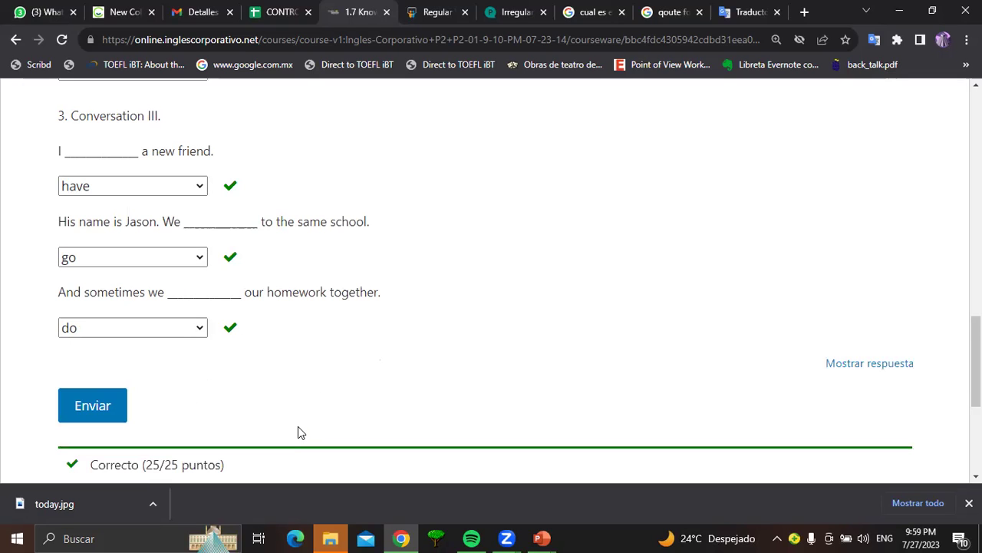
scroll(306, 416, up, 10)
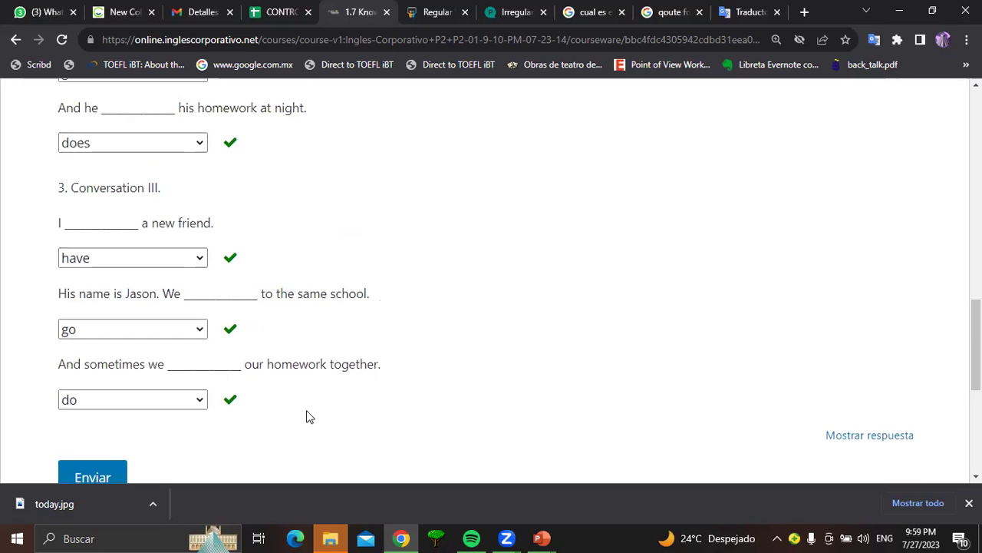
scroll(306, 417, down, 3)
scroll(303, 417, down, 2)
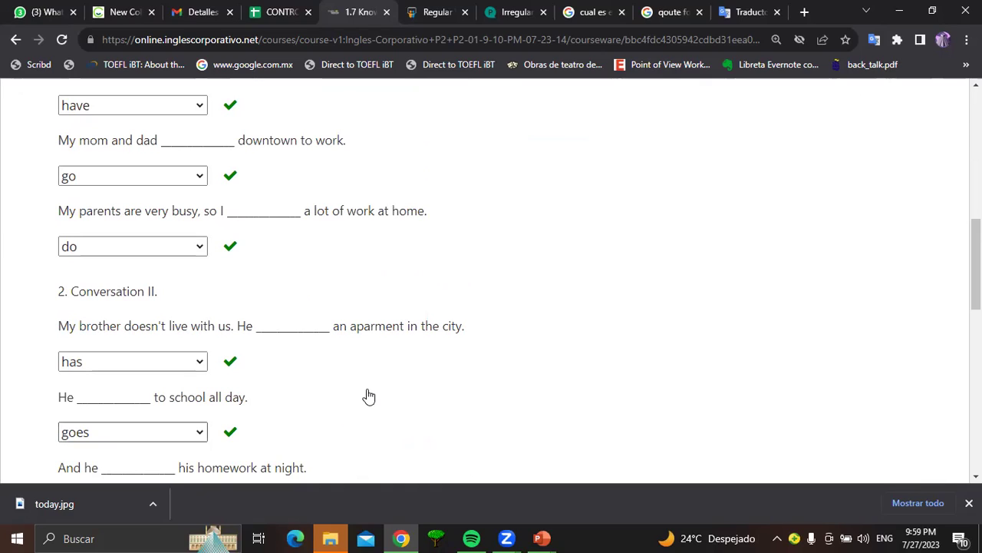
scroll(368, 395, up, 2)
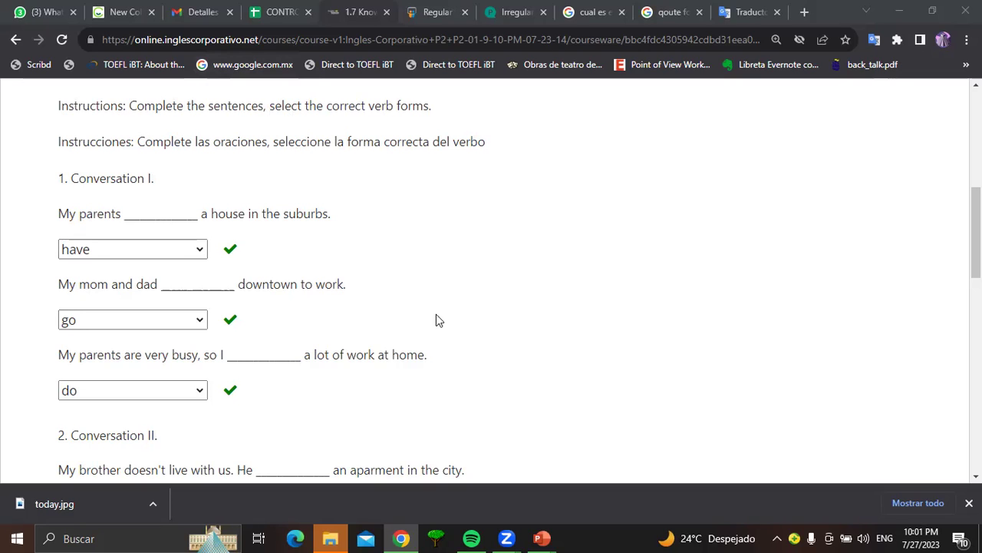
Switch to the attendance spreadsheet and set participant No. 7's jueves 27 - jul attendance to 1
key(ctrl+4)
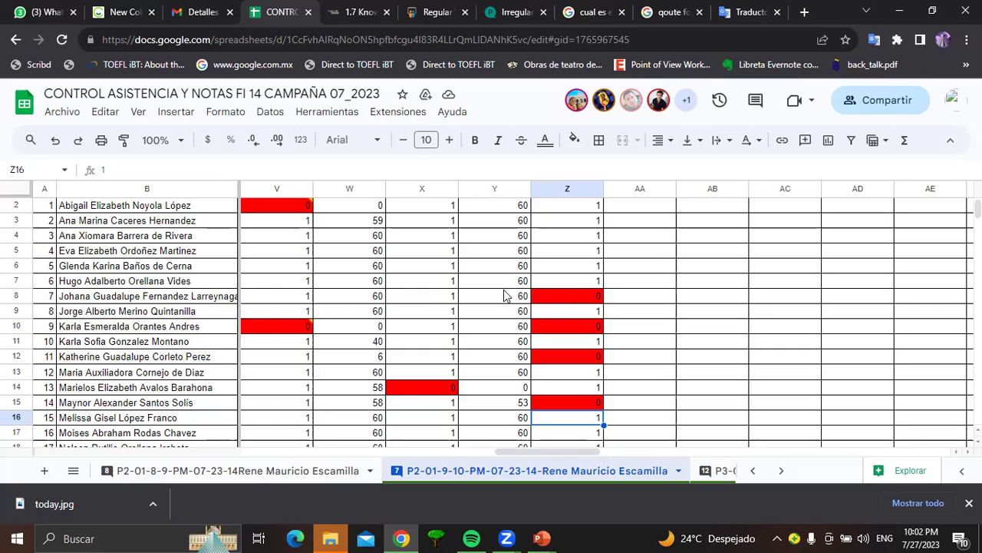
click(599, 297)
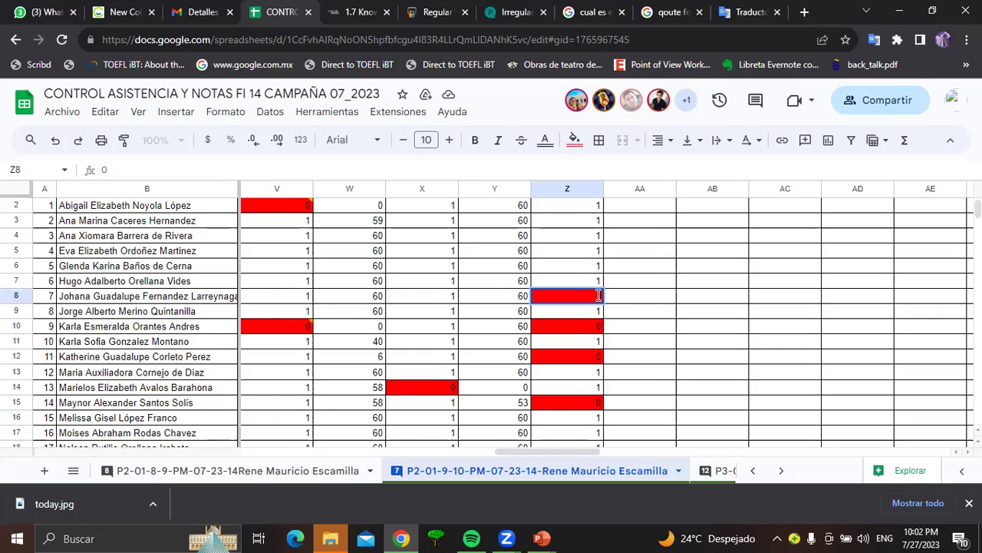
text(1)
key(Return)
Check the absences of participants No. 9 and 11, and set participant No. 14's jueves 27 - jul attendance to 1
click(594, 325)
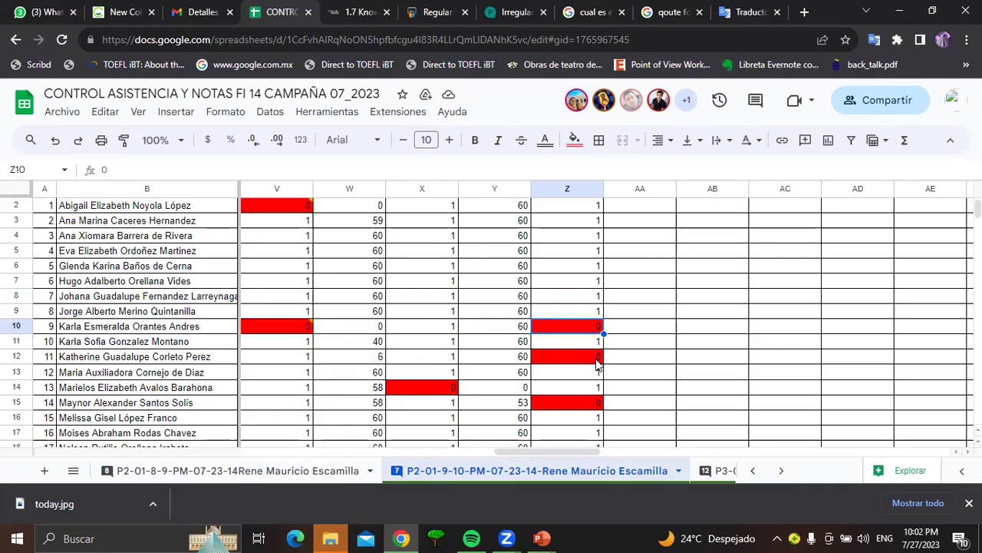
click(595, 361)
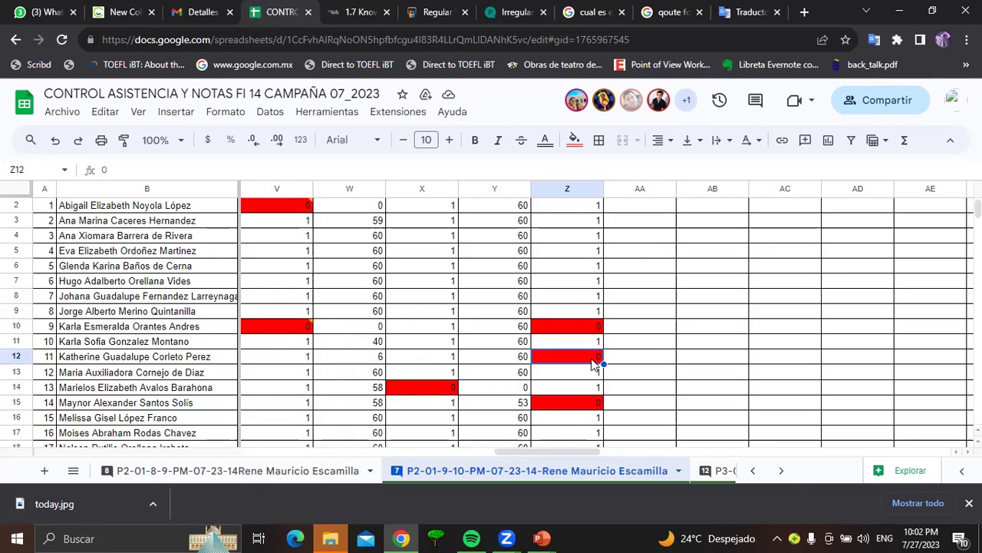
scroll(592, 360, down, 1)
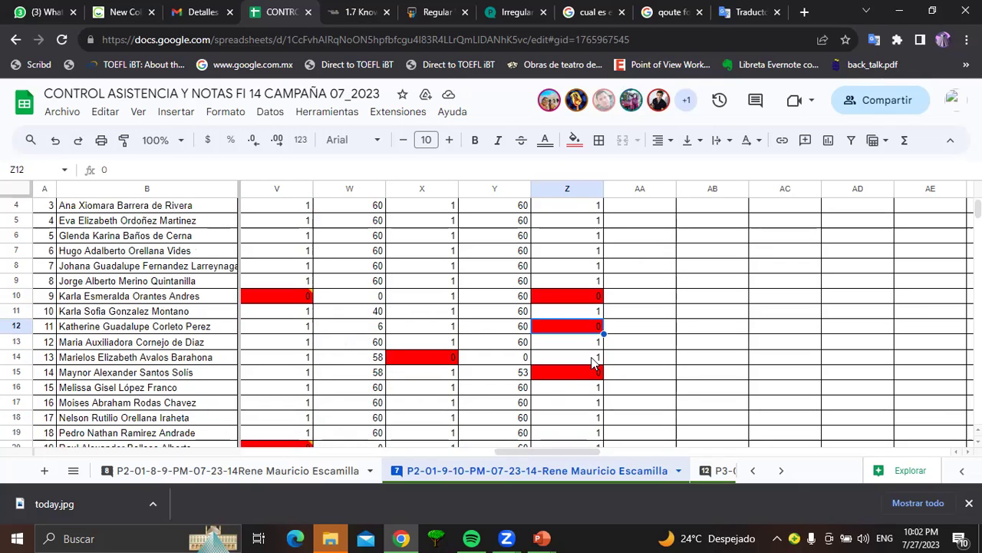
scroll(592, 353, down, 1)
scroll(592, 355, down, 1)
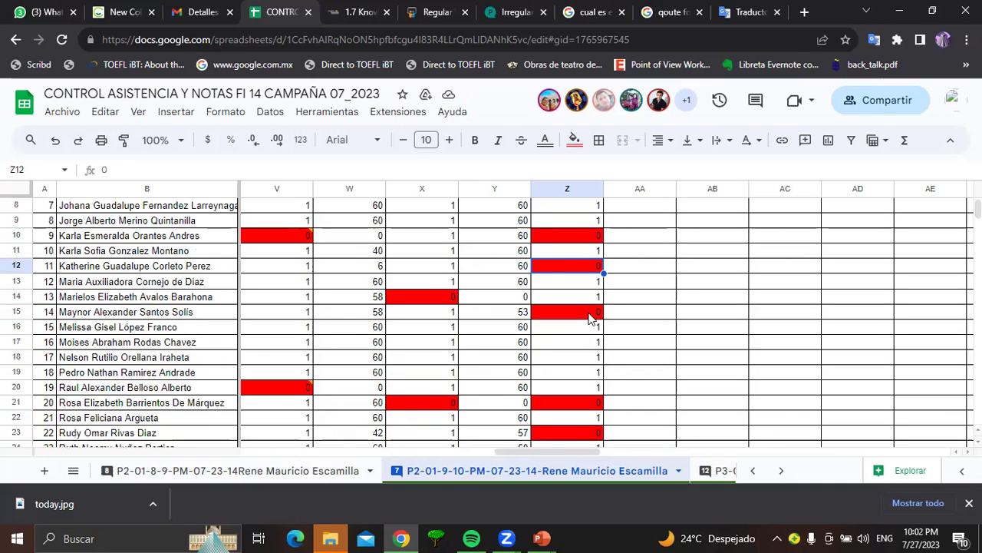
click(591, 317)
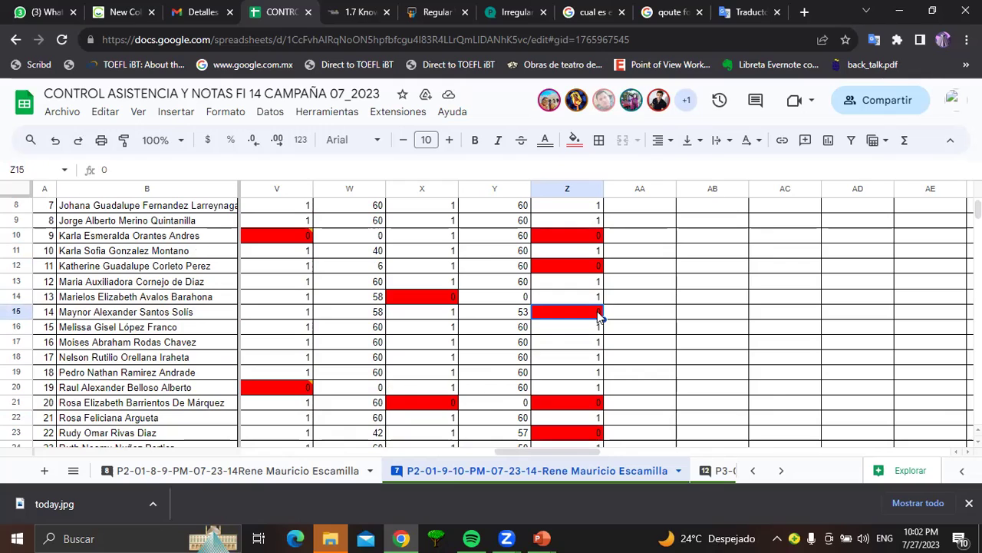
key(BackSpace)
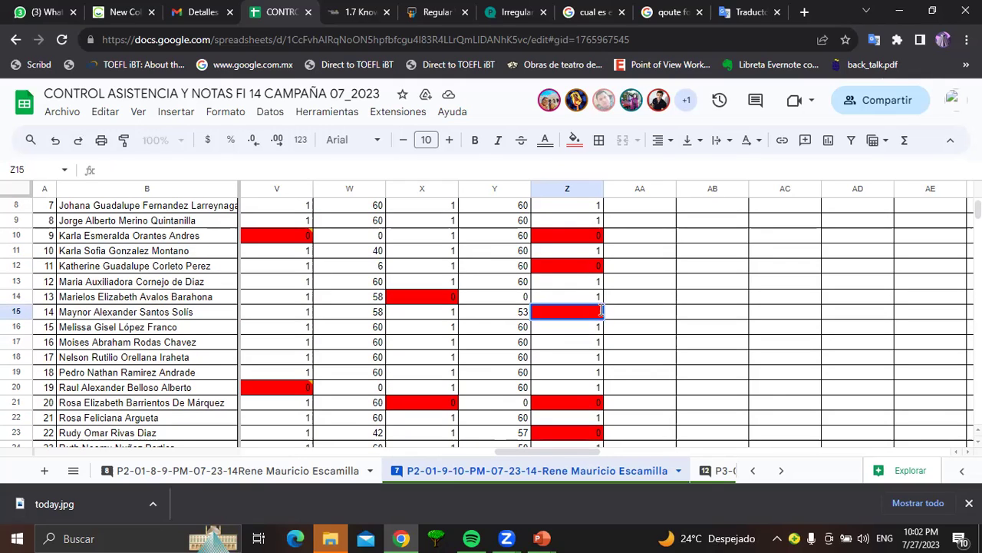
text(1)
key(Return)
Check the jueves 27 - jul absences of participants No. 20, 22 and 28 and return to the start of the list
scroll(599, 387, down, 1)
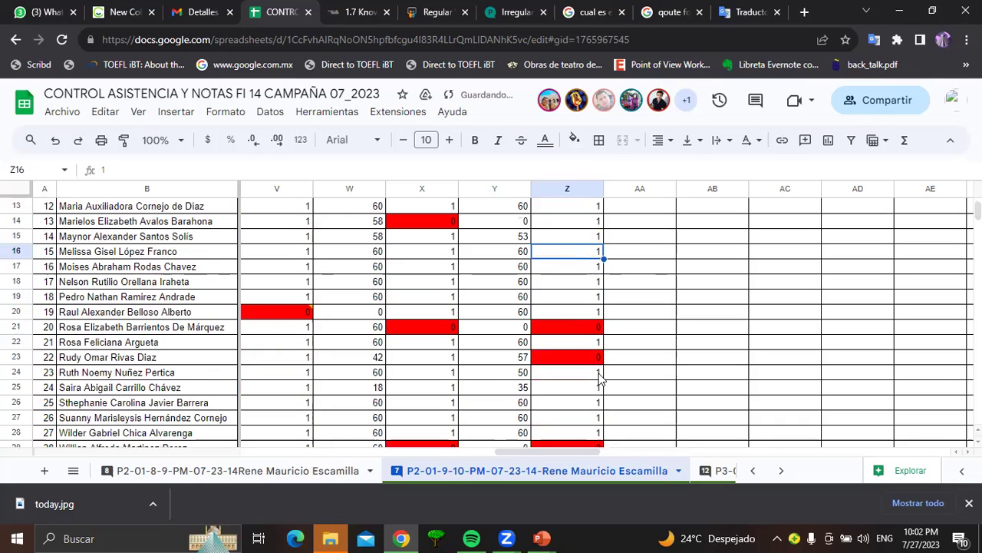
click(595, 329)
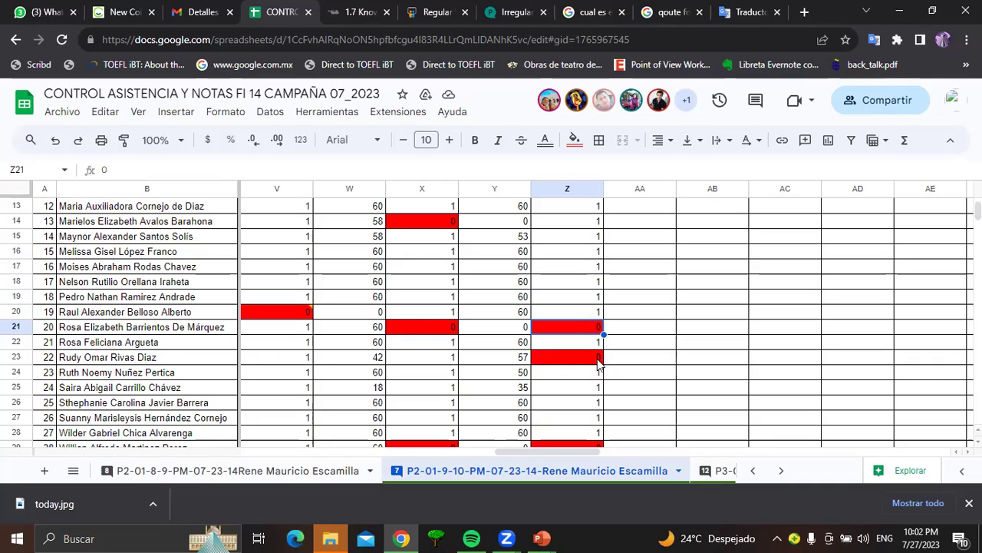
click(597, 357)
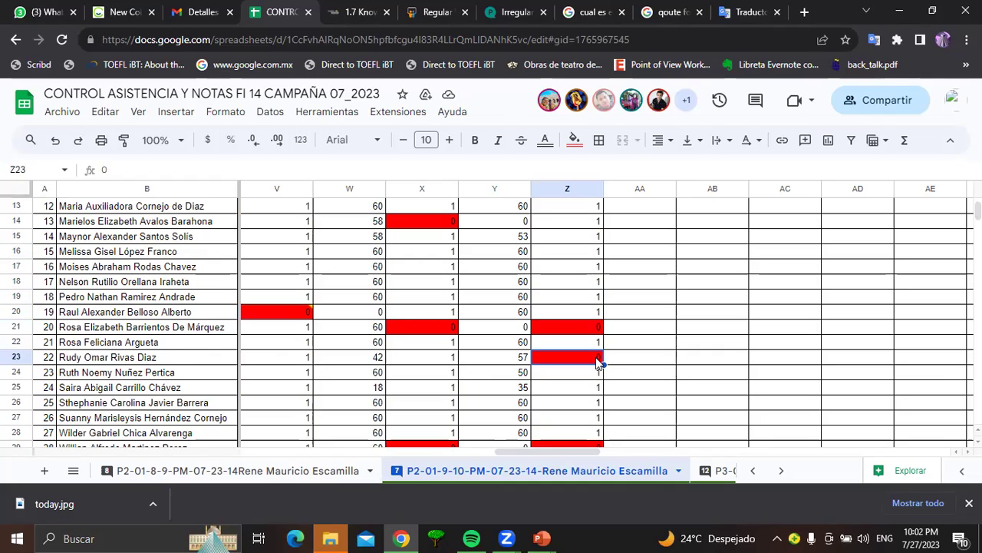
scroll(598, 358, down, 3)
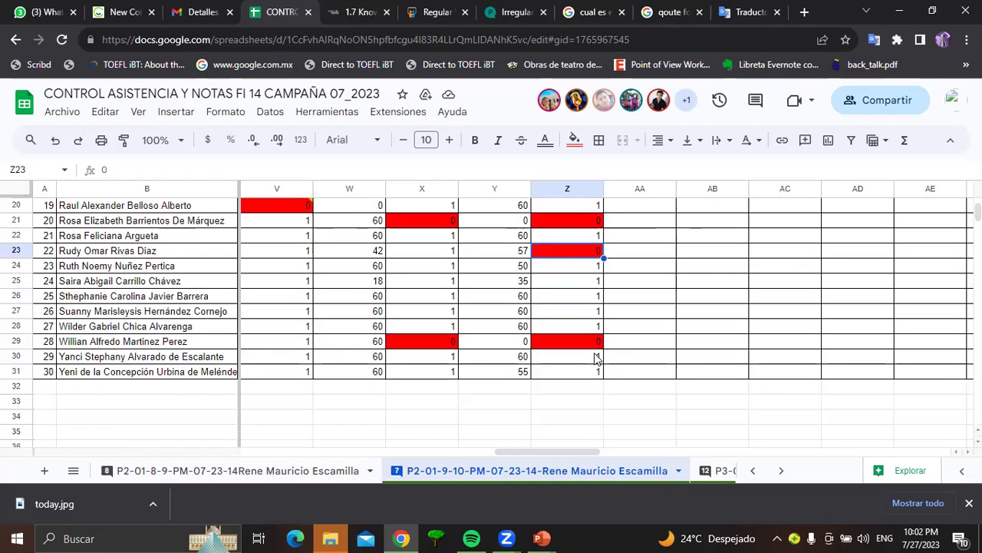
click(598, 342)
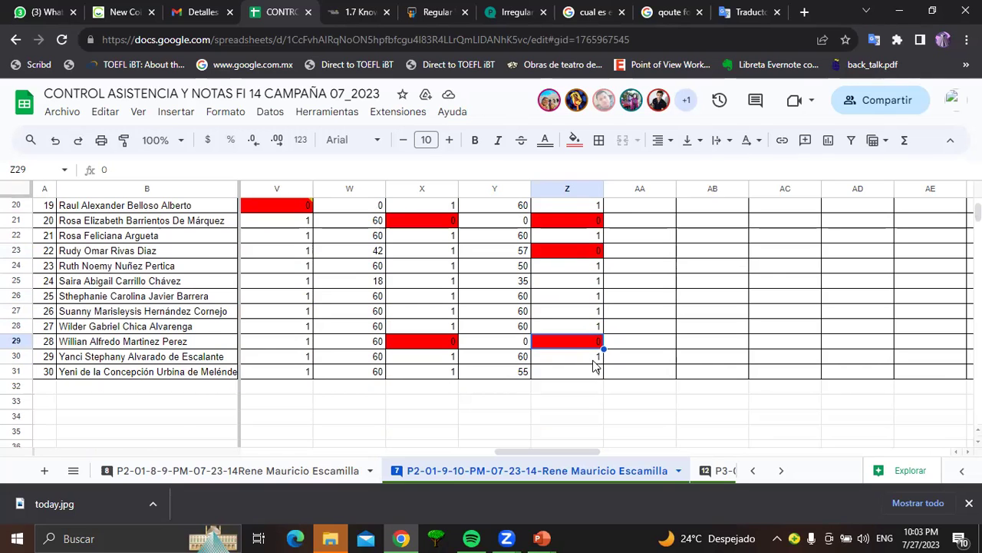
scroll(594, 361, up, 4)
scroll(595, 364, up, 3)
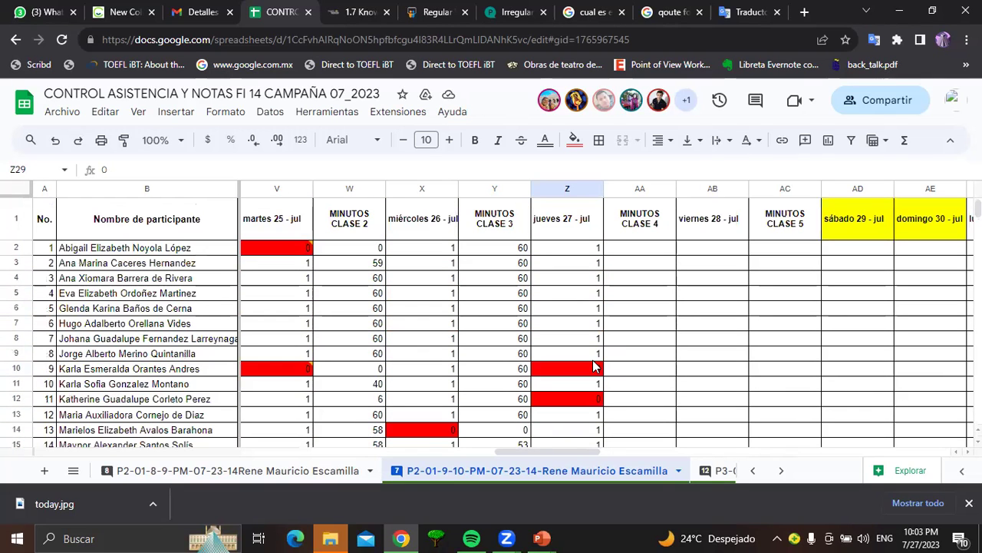